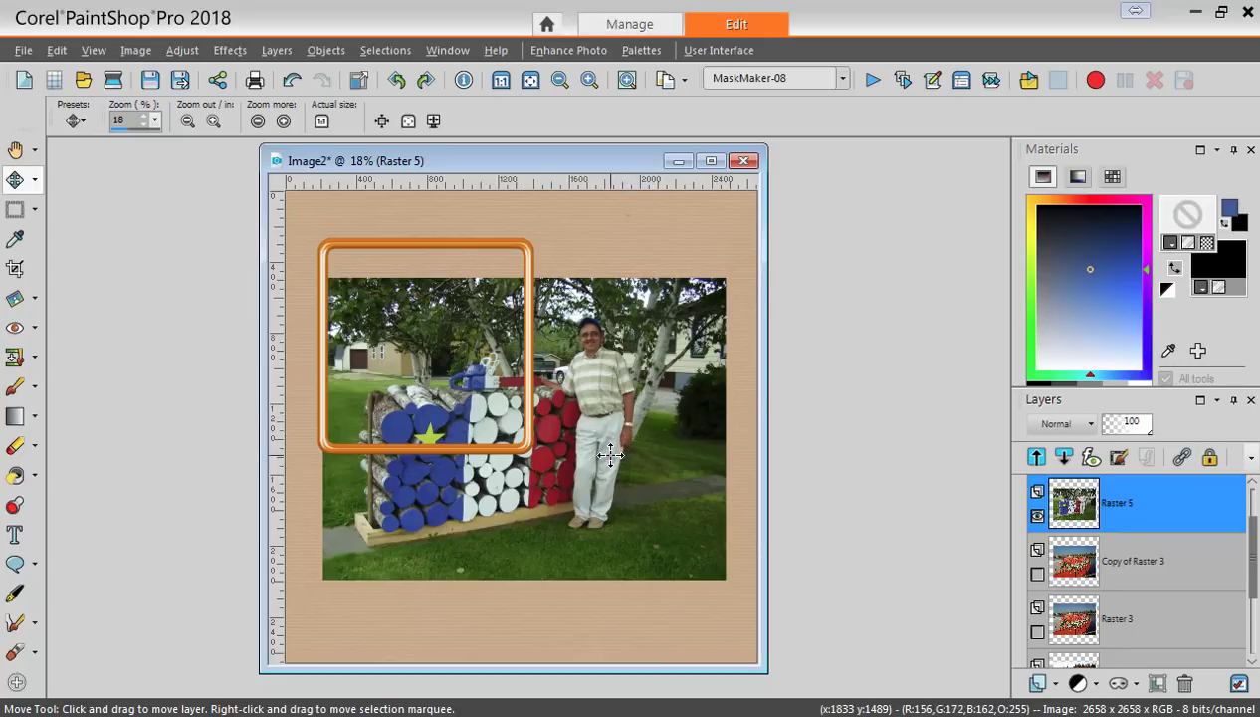
Drag the Raster 5 photo up so its top-left corner meets the orange frame's corner
drag(619, 445, 614, 436)
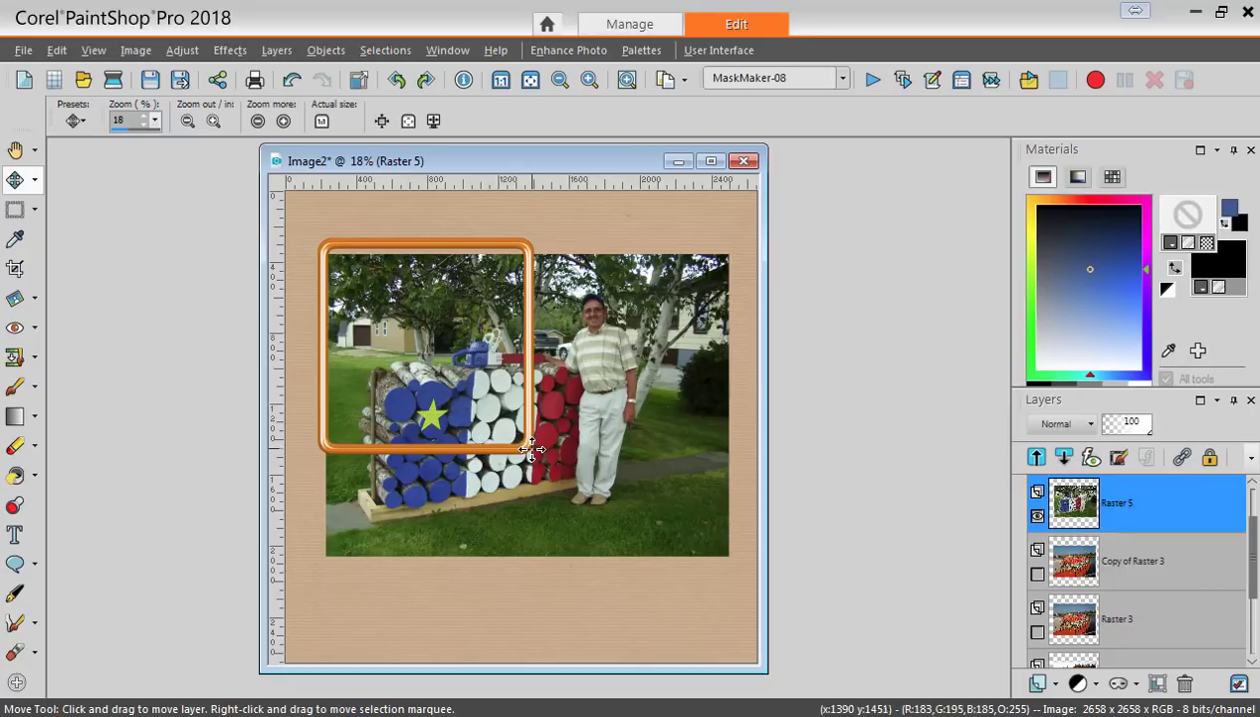
mouse_move(600, 438)
mouse_down()
mouse_move(603, 448)
mouse_move(605, 427)
mouse_move(602, 437)
mouse_up()
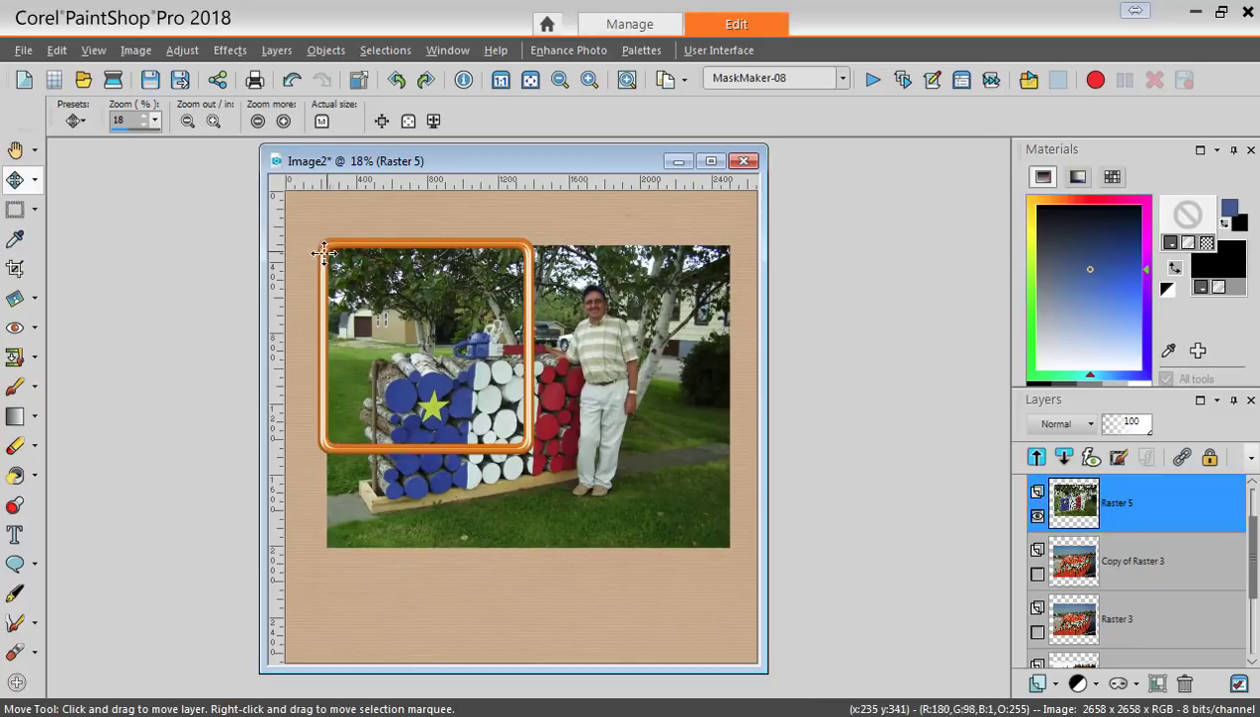
Switch to the Pick tool with the transform mode set to Scale
click(34, 180)
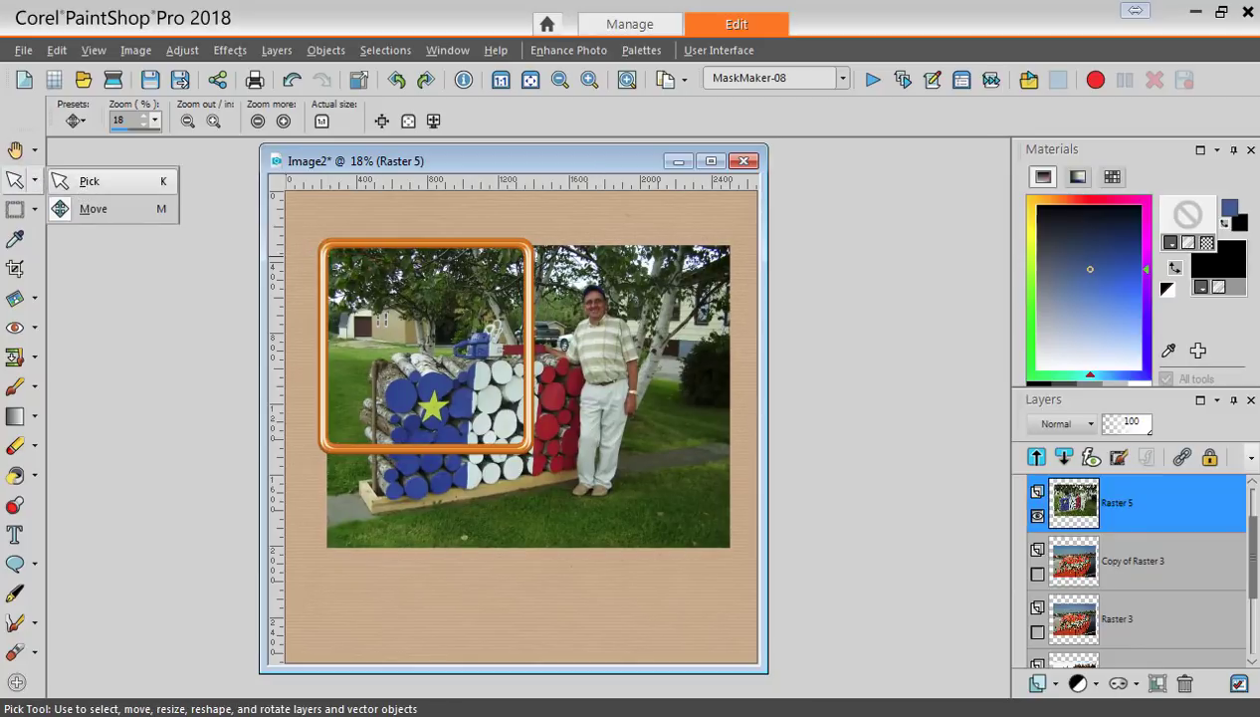
click(84, 182)
click(231, 127)
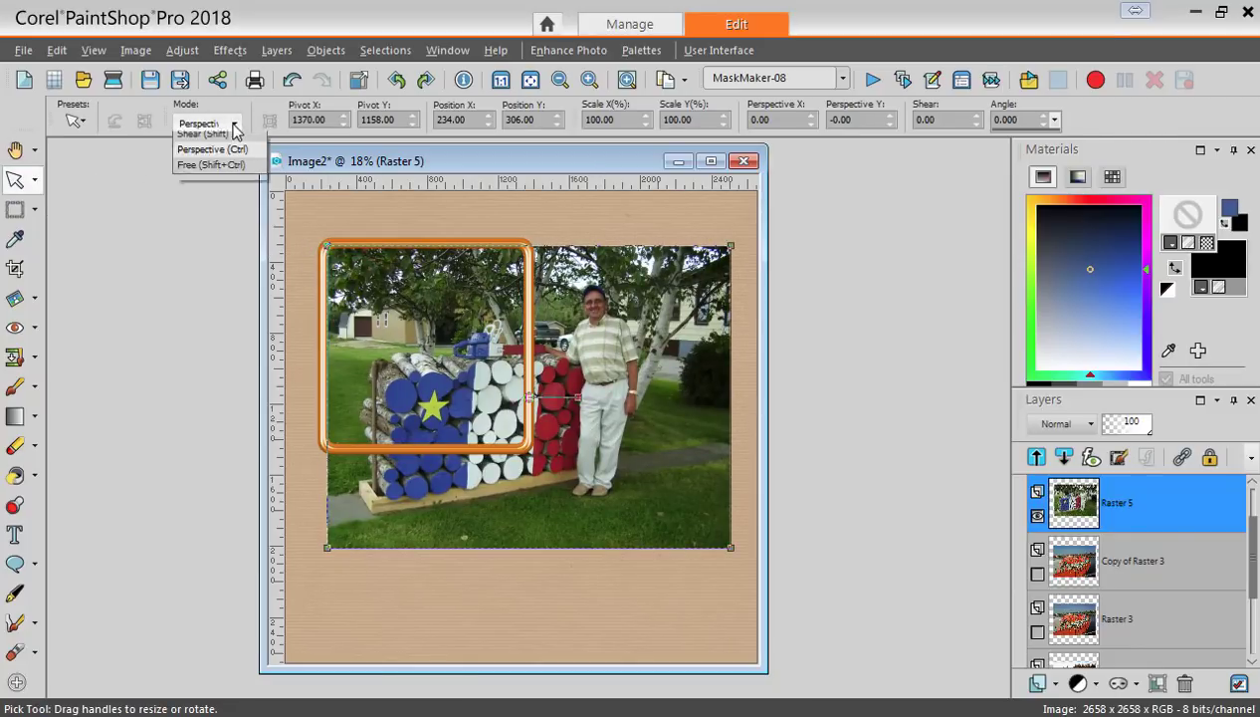
click(212, 136)
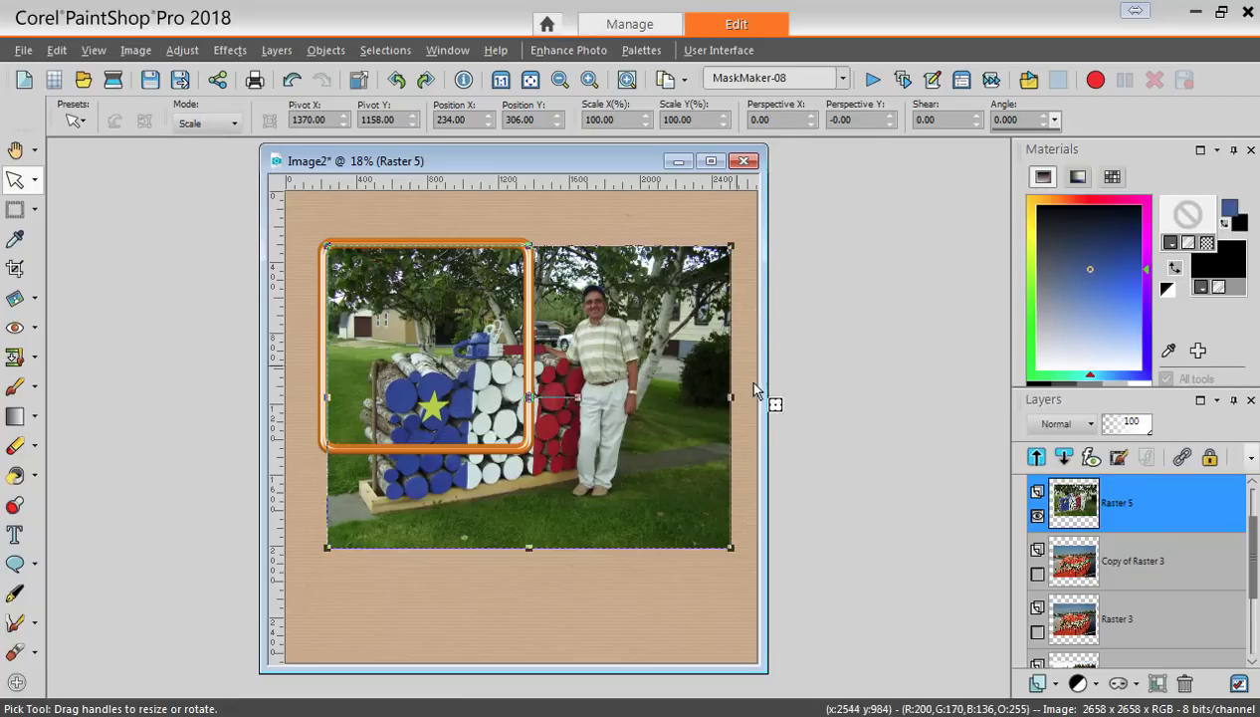
Squeeze Raster 5 to the frame's right and bottom edges, scaling it to 50.35% by 67.19%
drag(733, 400, 531, 396)
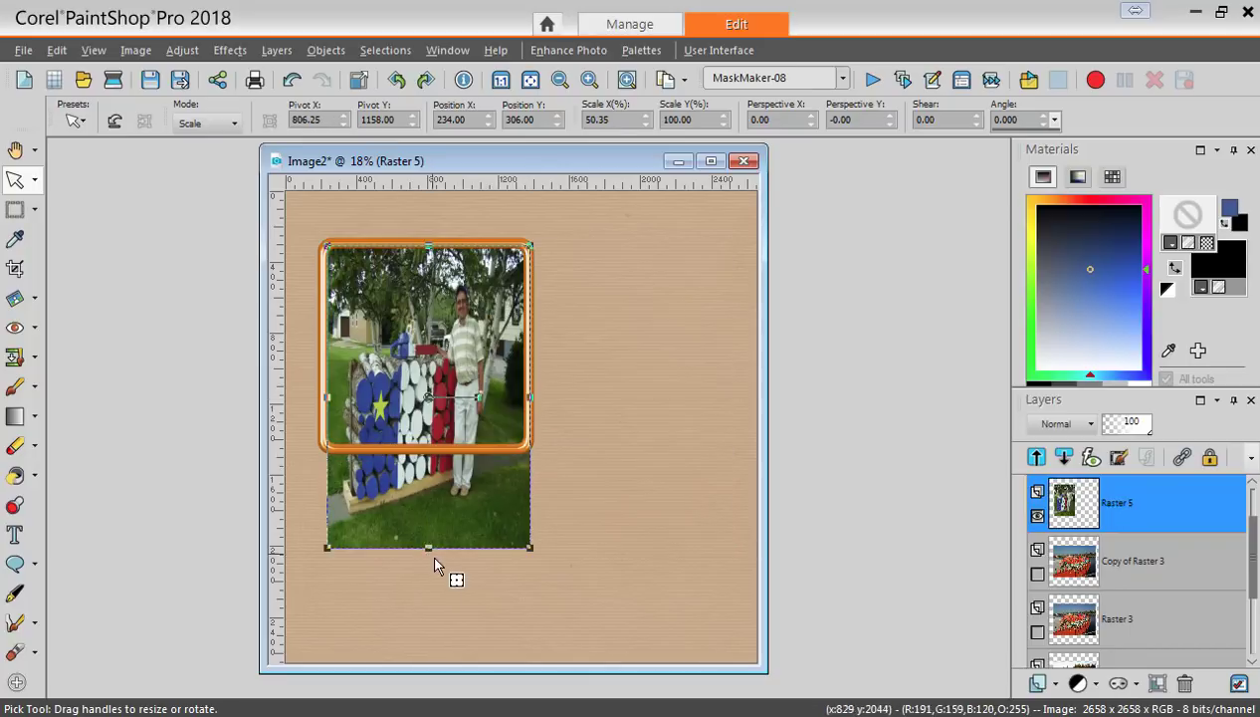
drag(429, 550, 426, 449)
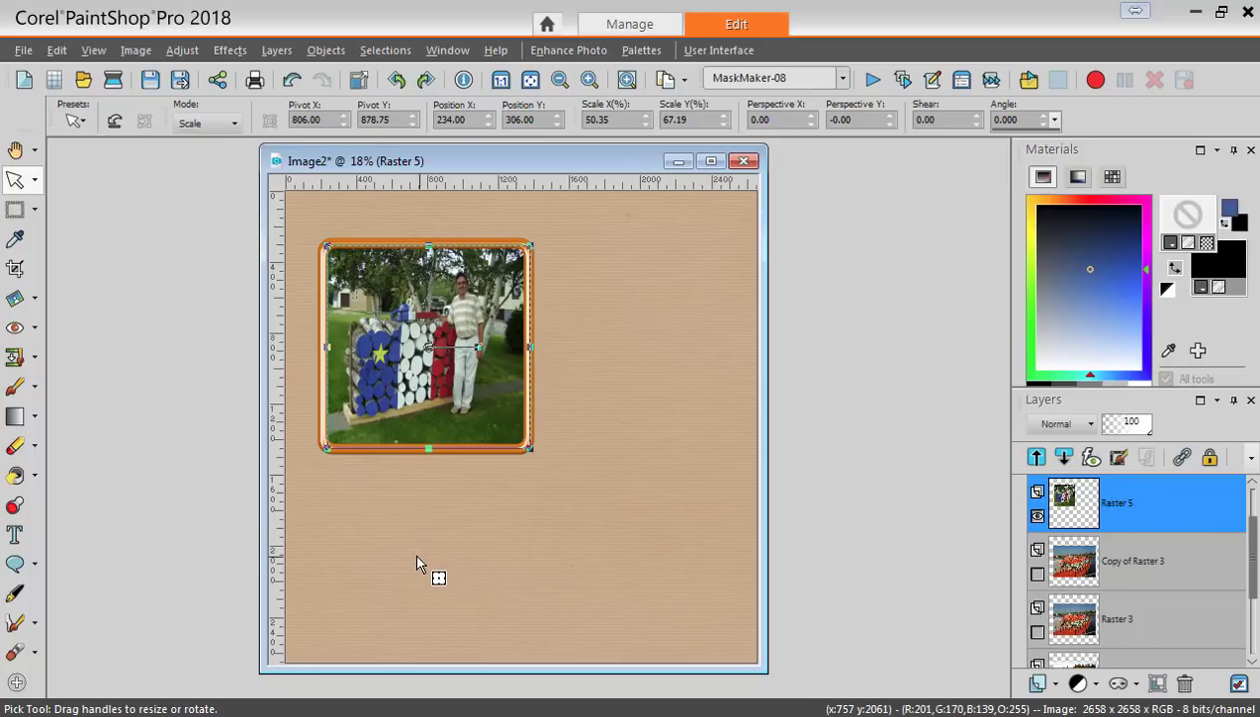
scroll(414, 565, up, 2)
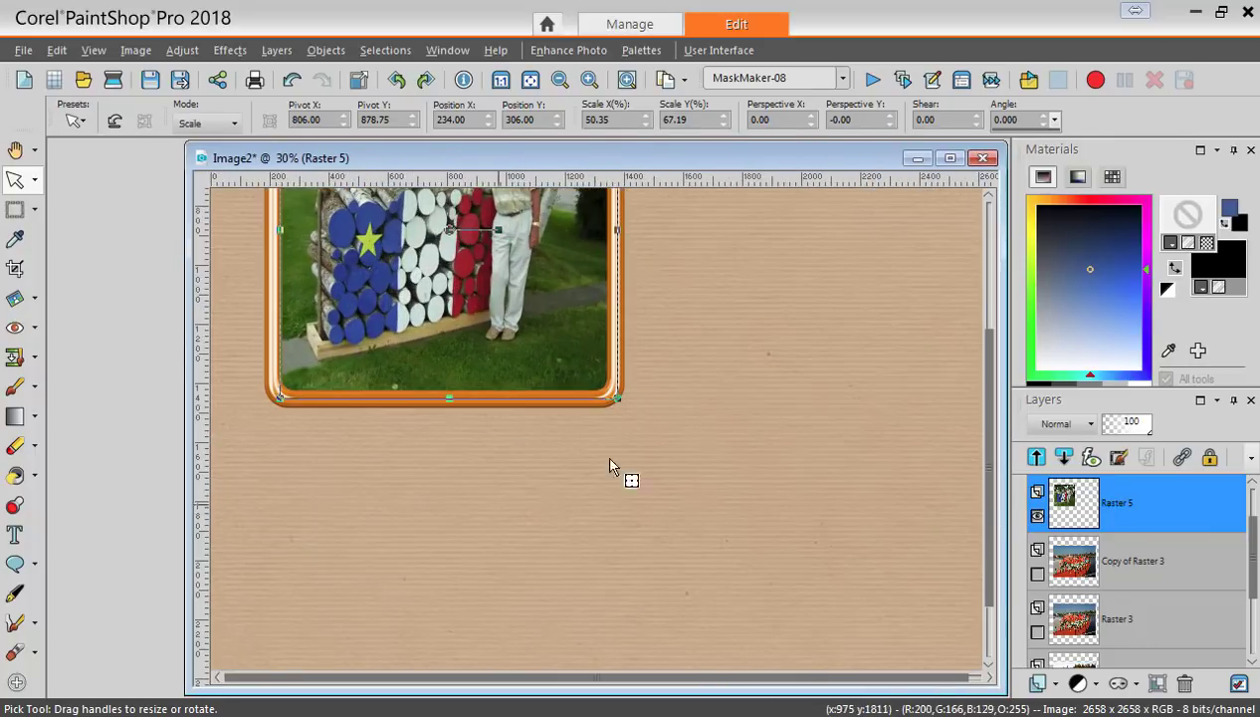
drag(983, 350, 982, 249)
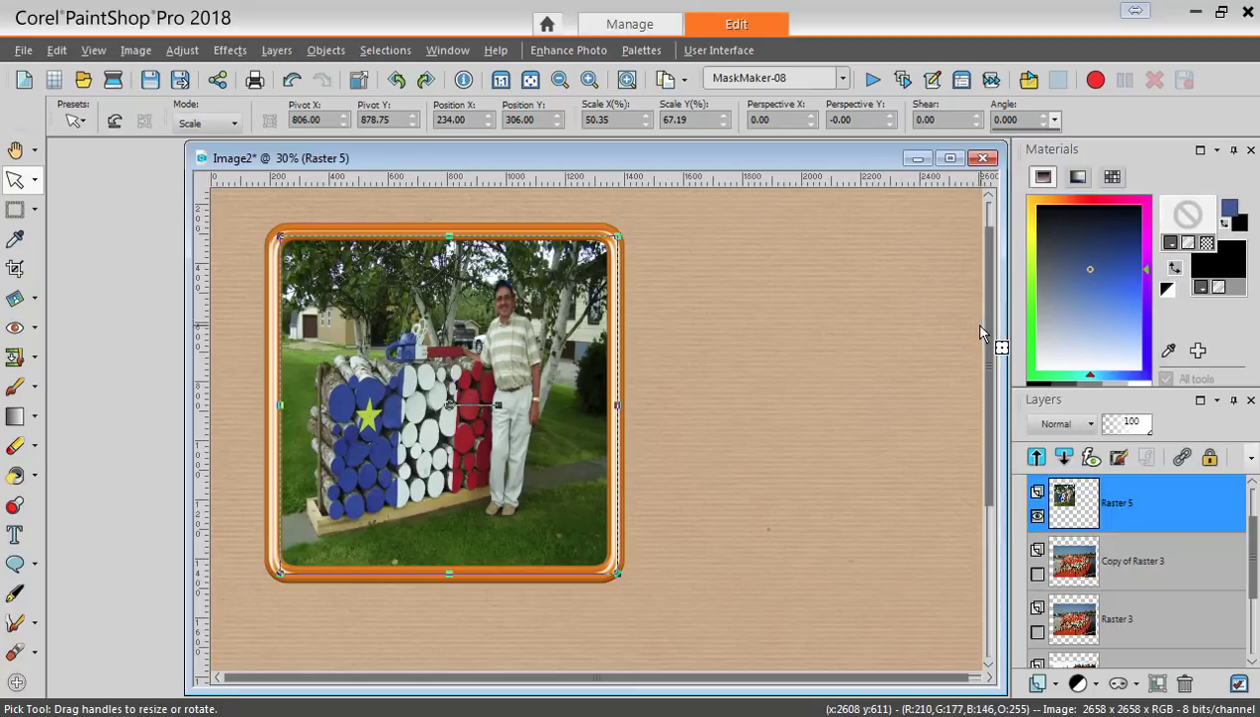
scroll(987, 365, down, 2)
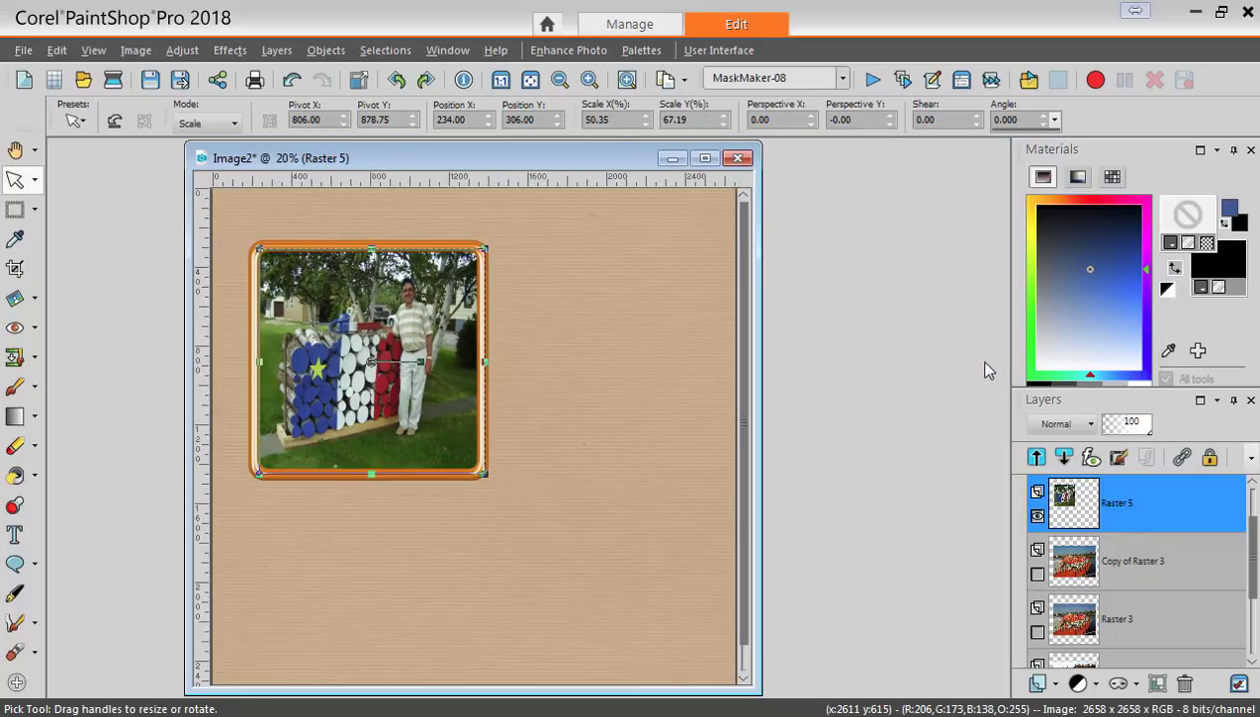
Undo the squash, scale Raster 5 evenly to about 67.3%, and shift it left behind the frame
key(ctrl+z)
key(ctrl+z)
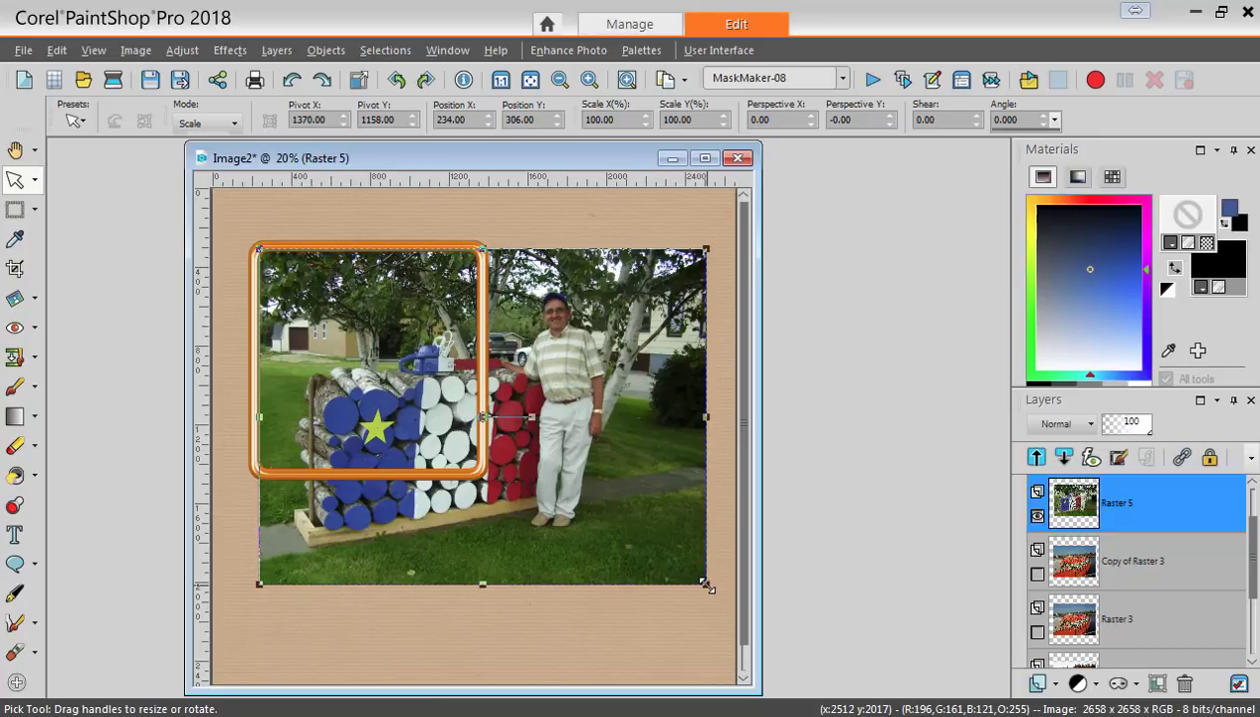
drag(705, 584, 561, 475)
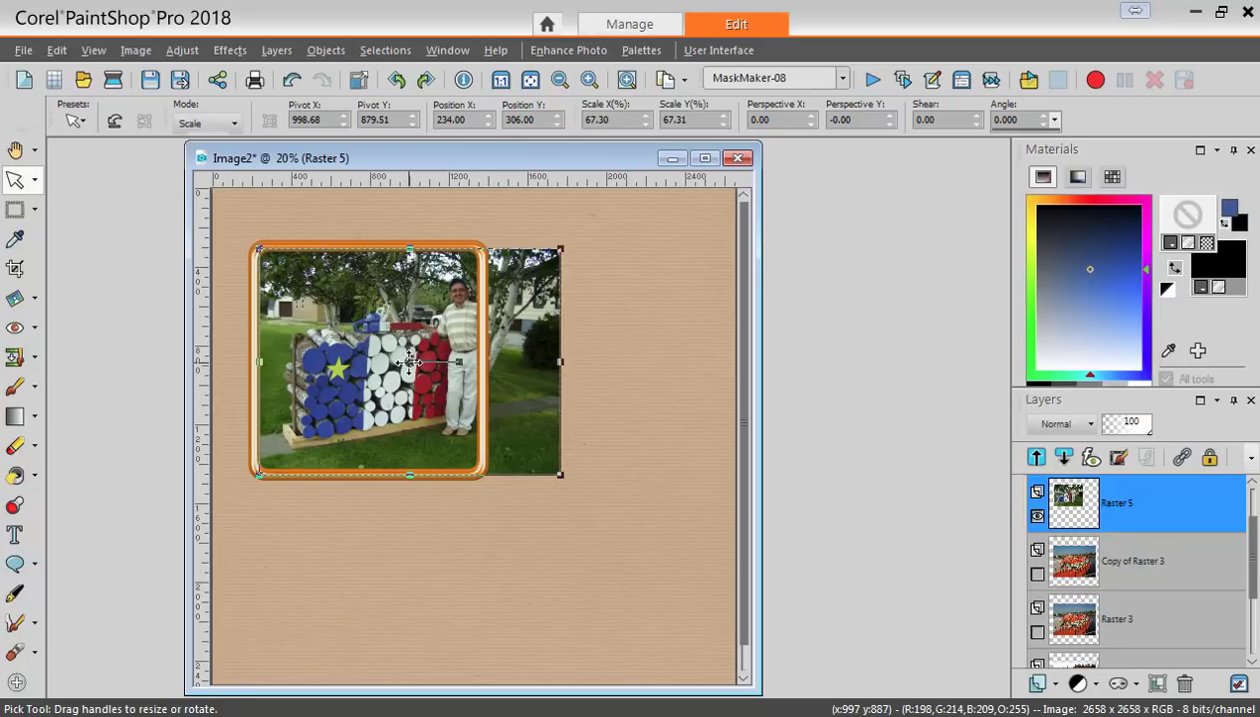
drag(409, 360, 381, 360)
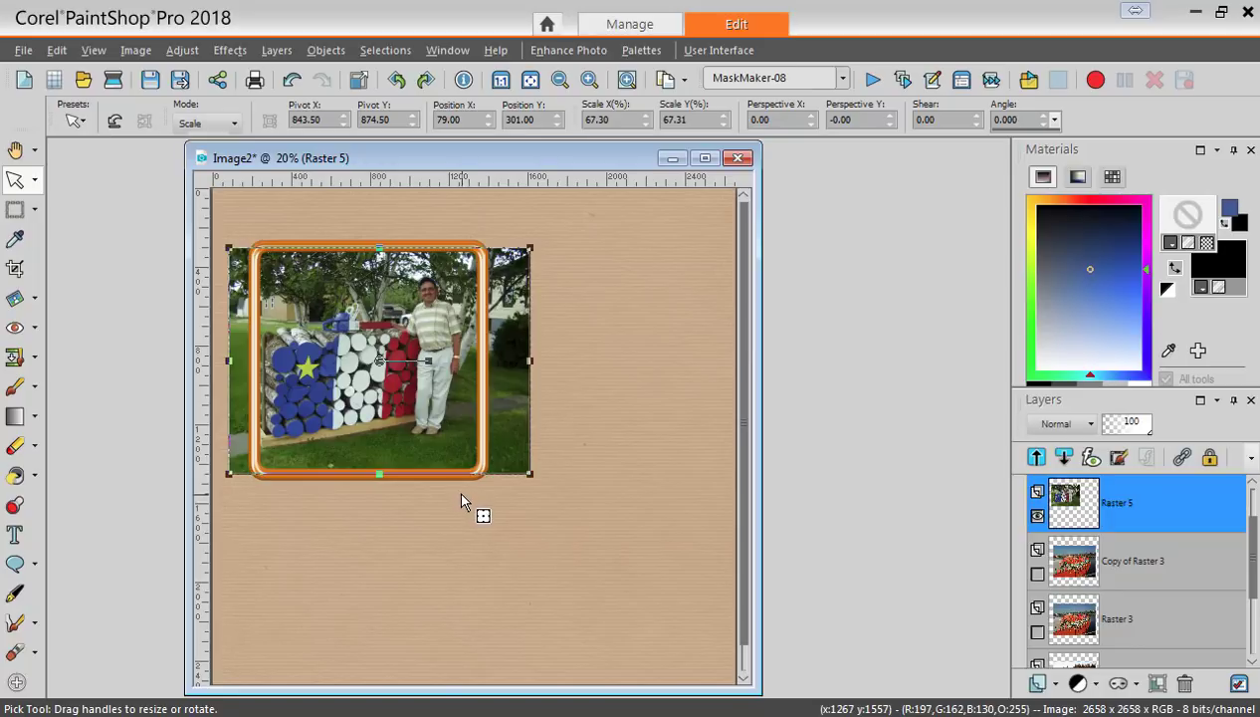
With the Magic Wand on frame layer Raster 2, select the empty area outside the frame
click(34, 210)
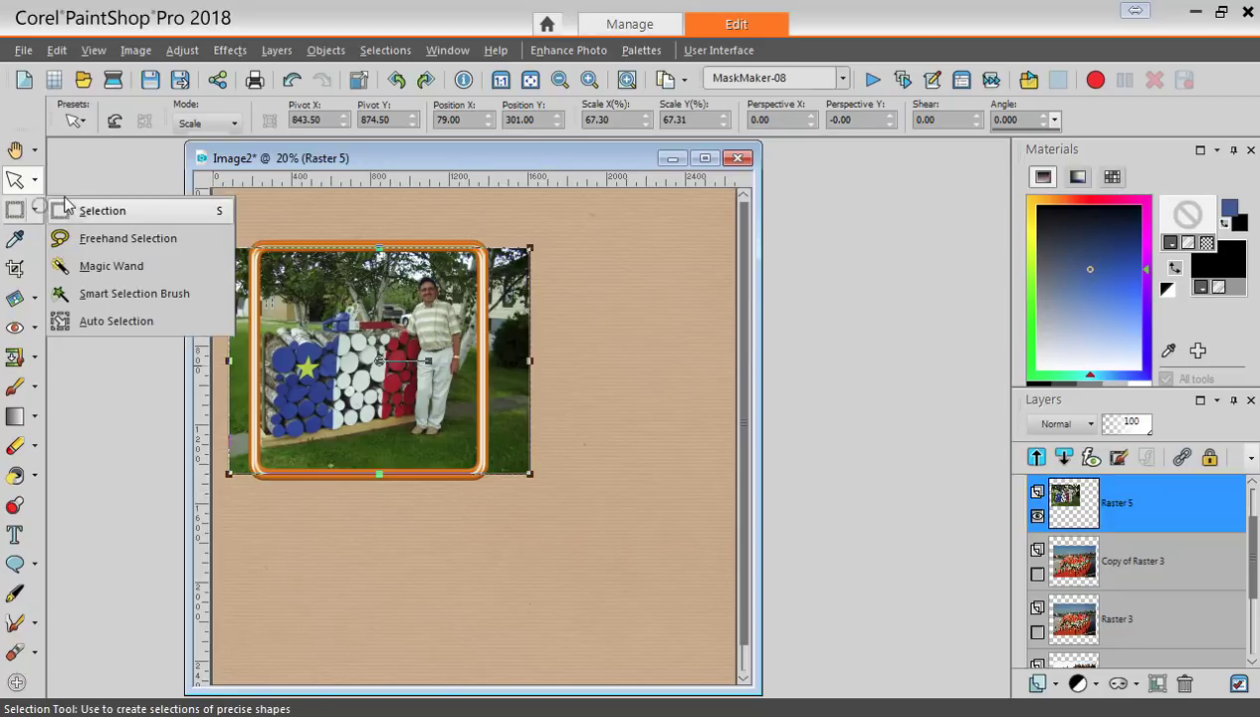
click(99, 267)
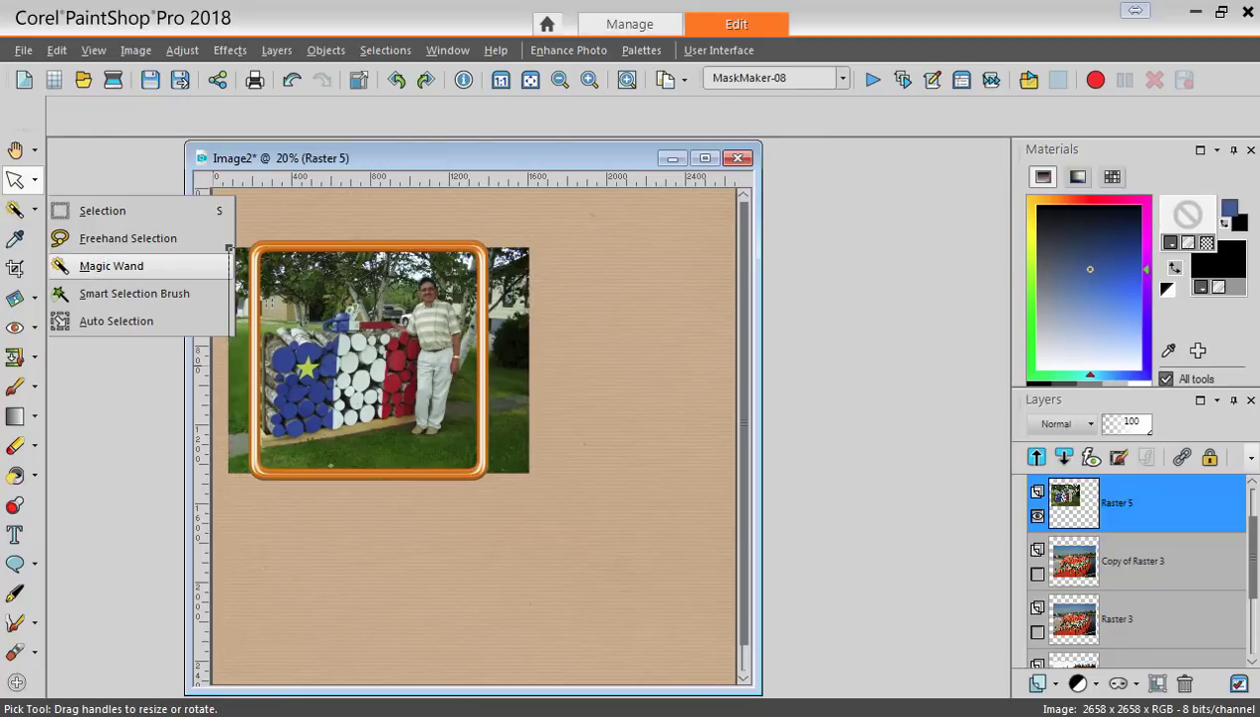
click(99, 265)
scroll(1251, 535, up, 1)
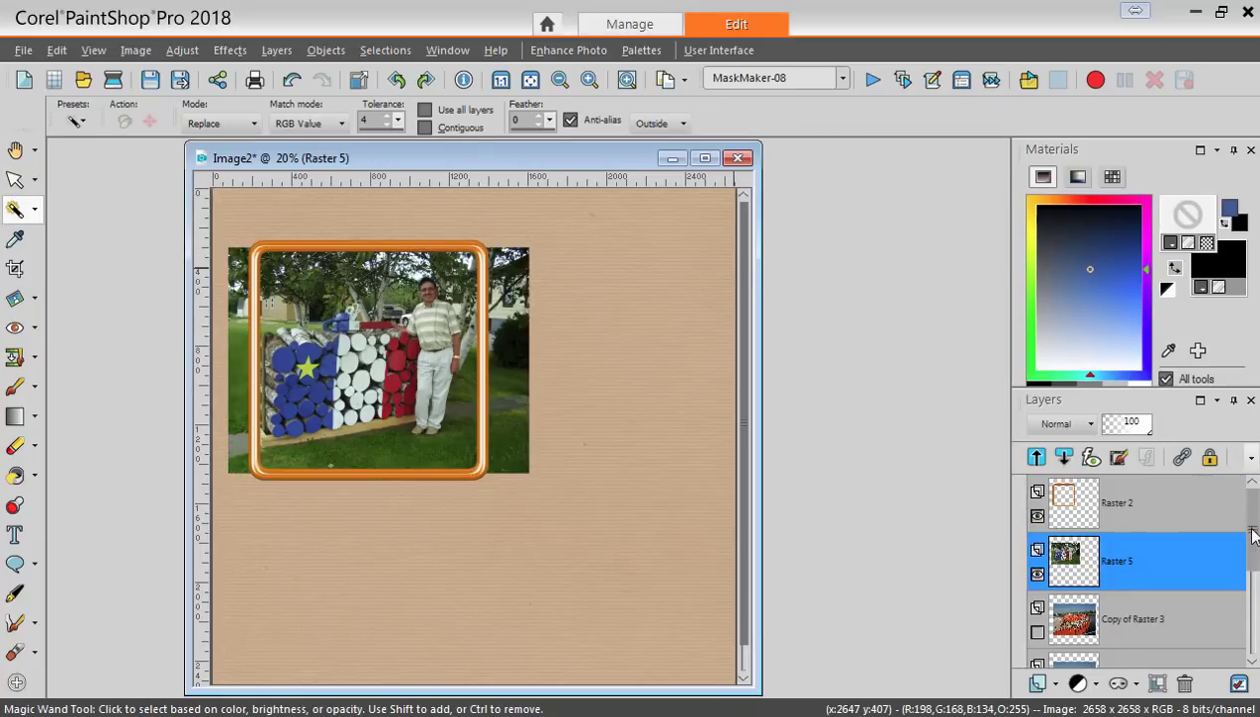
click(1131, 502)
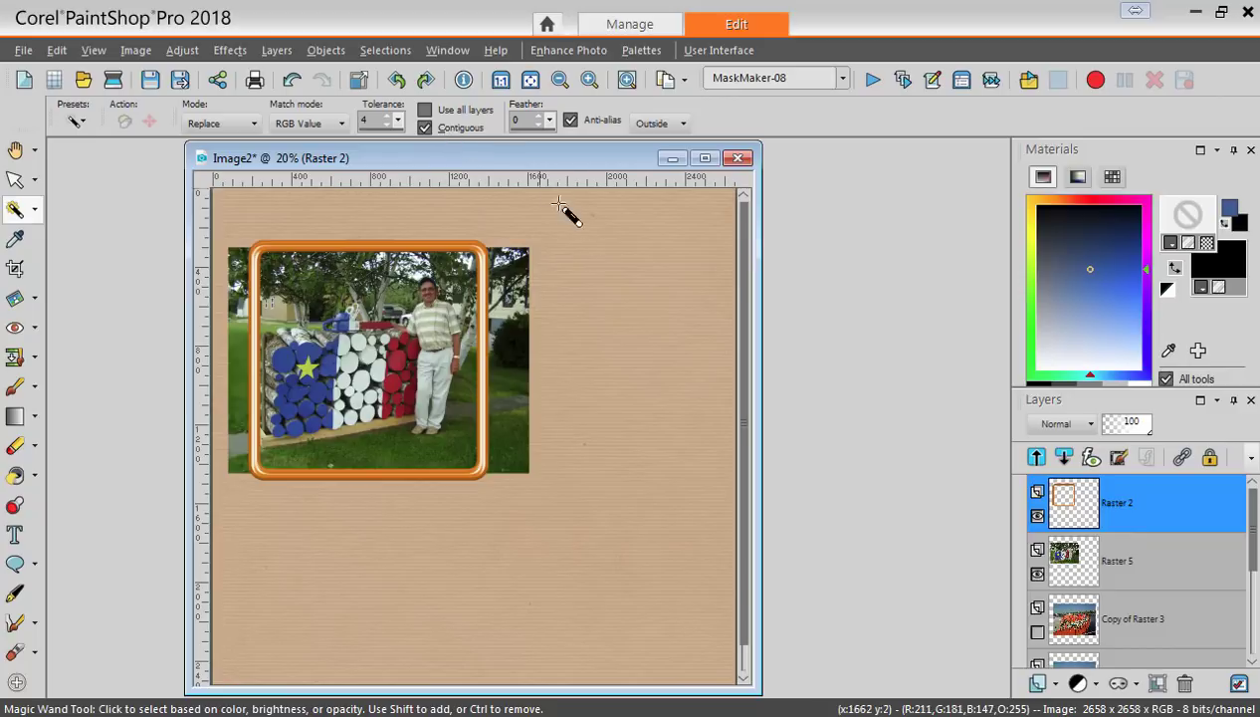
click(577, 242)
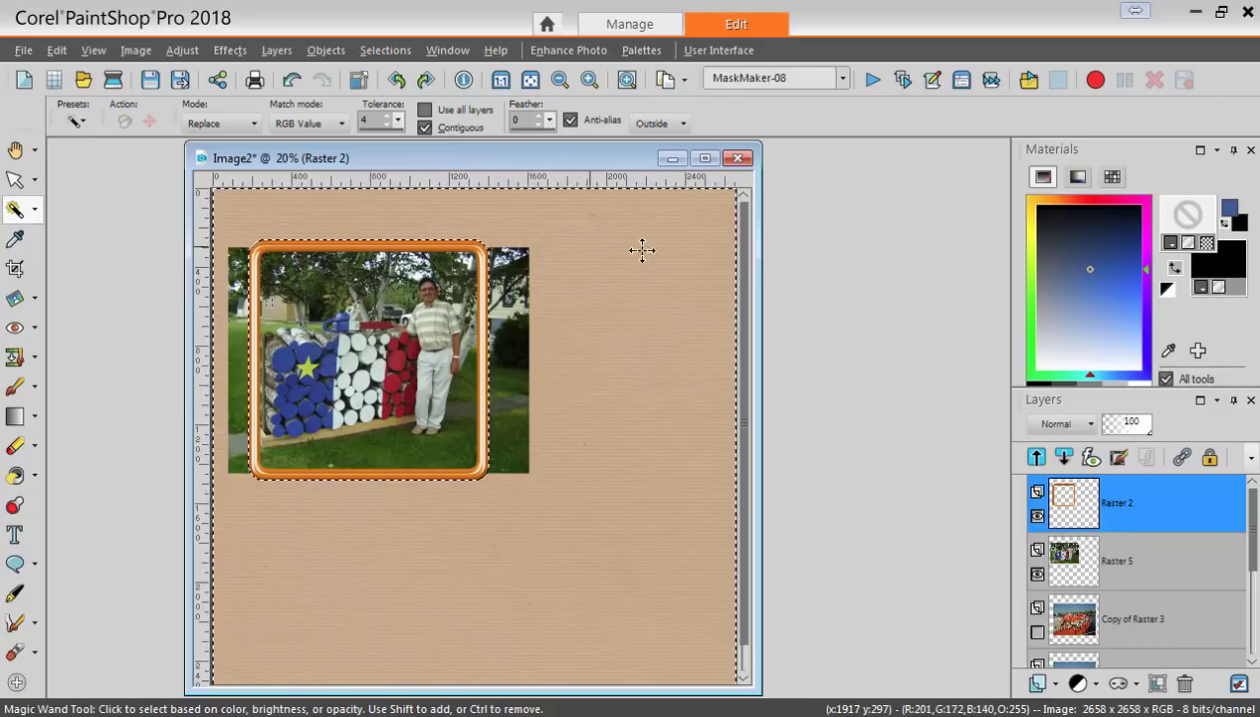
Delete the selected overhang from photo layer Raster 5 and clear the selection
click(1132, 567)
mouse_move(1115, 567)
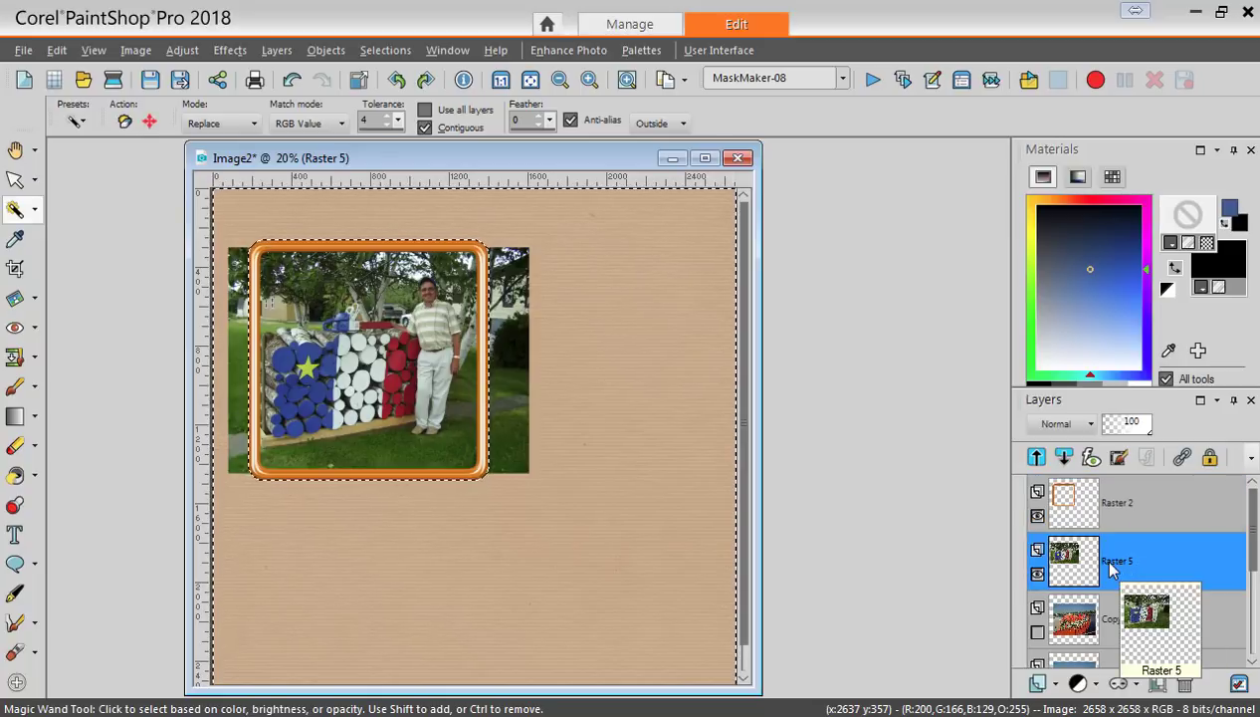
key(Delete)
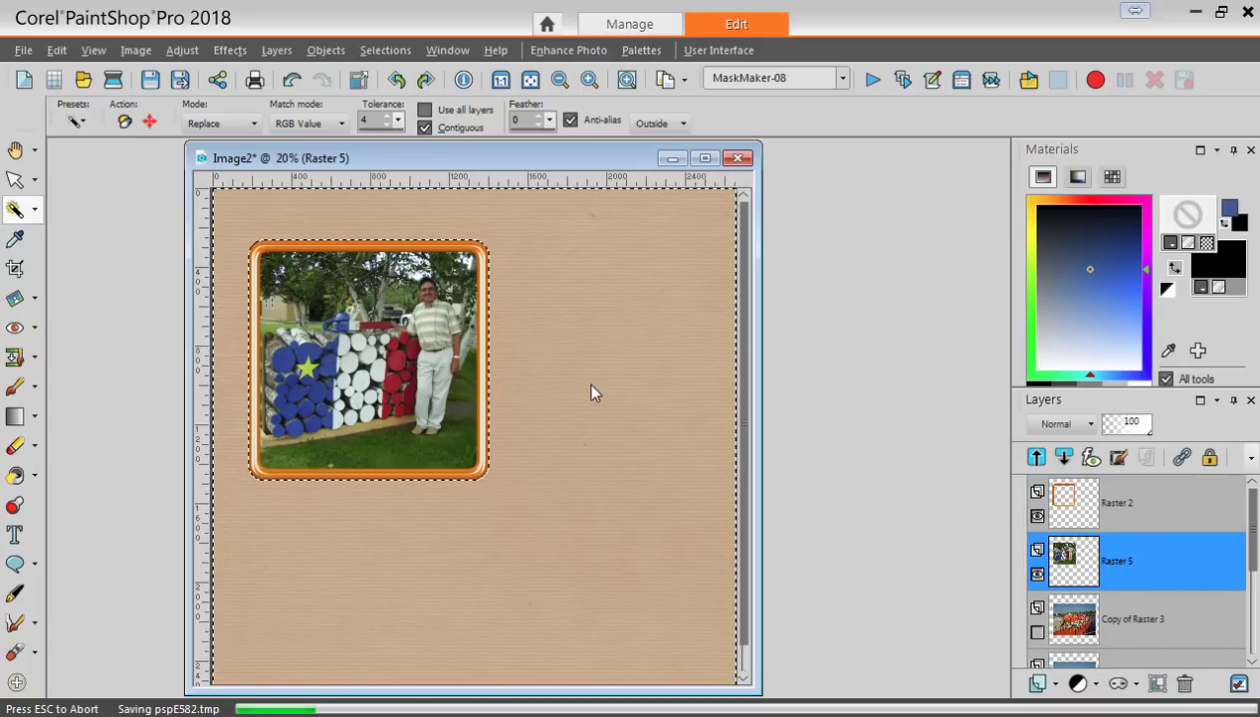
key(ctrl+d)
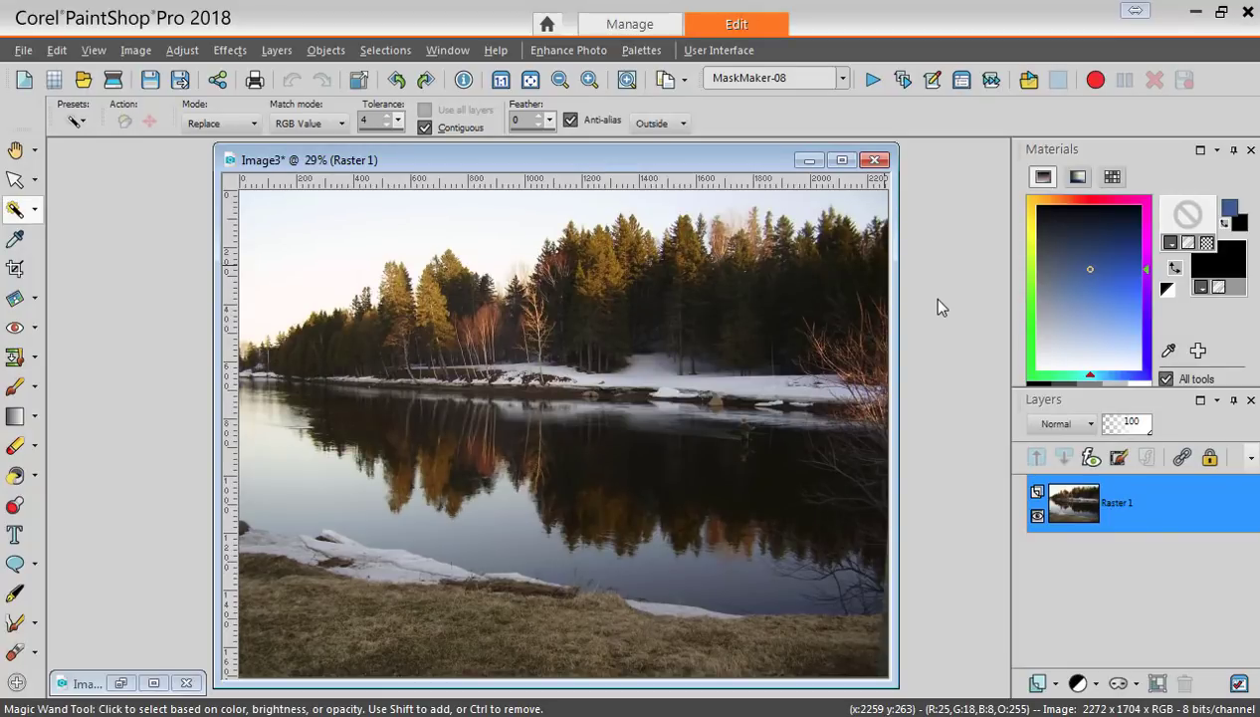
click(136, 50)
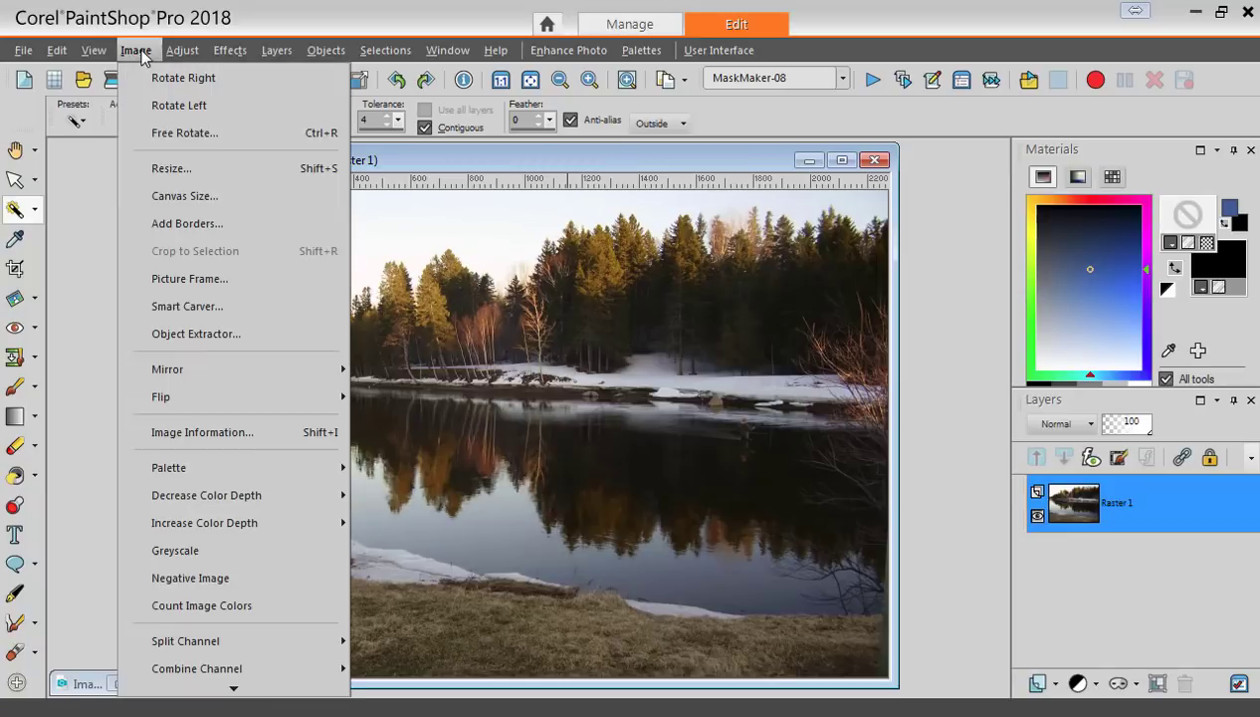
click(167, 169)
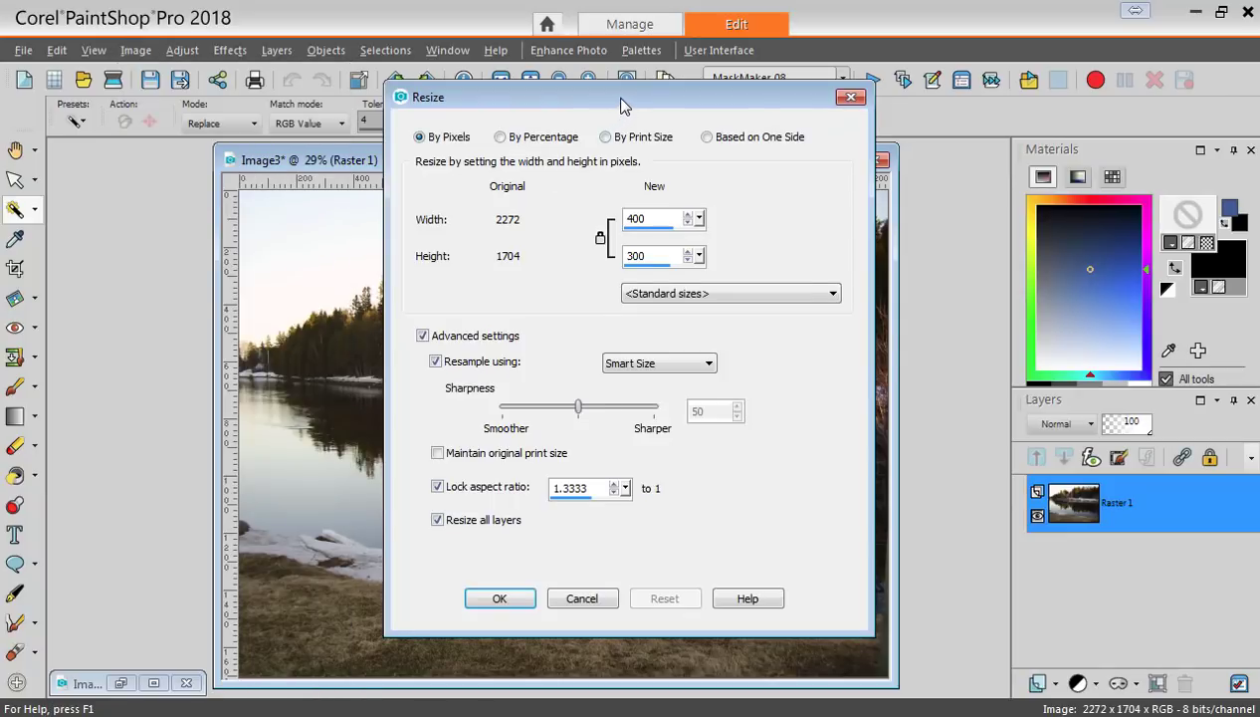
drag(624, 102, 754, 130)
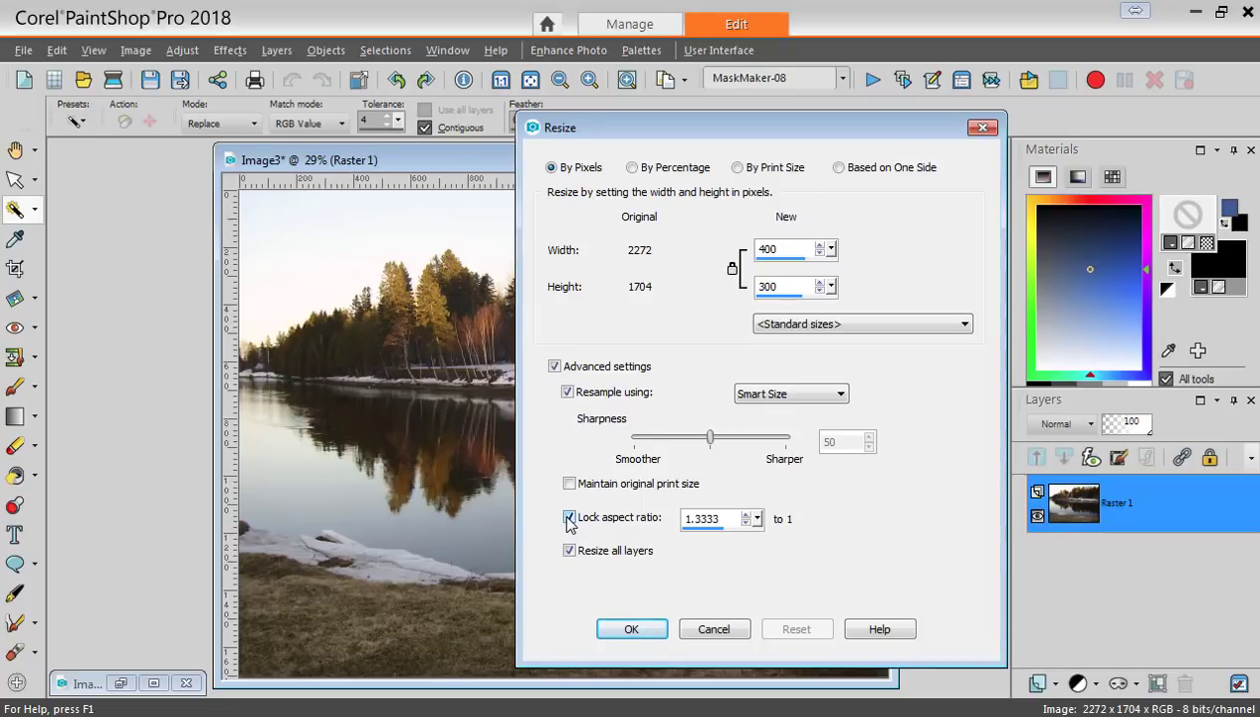
click(569, 518)
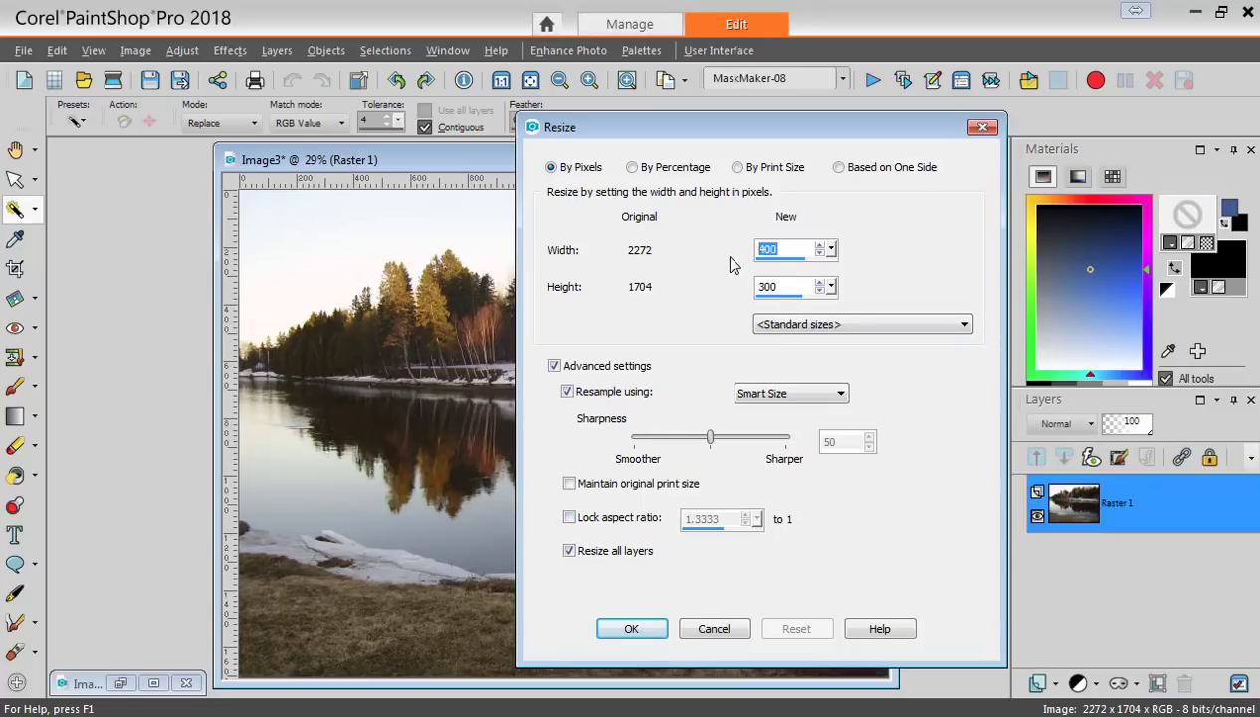
text(828)
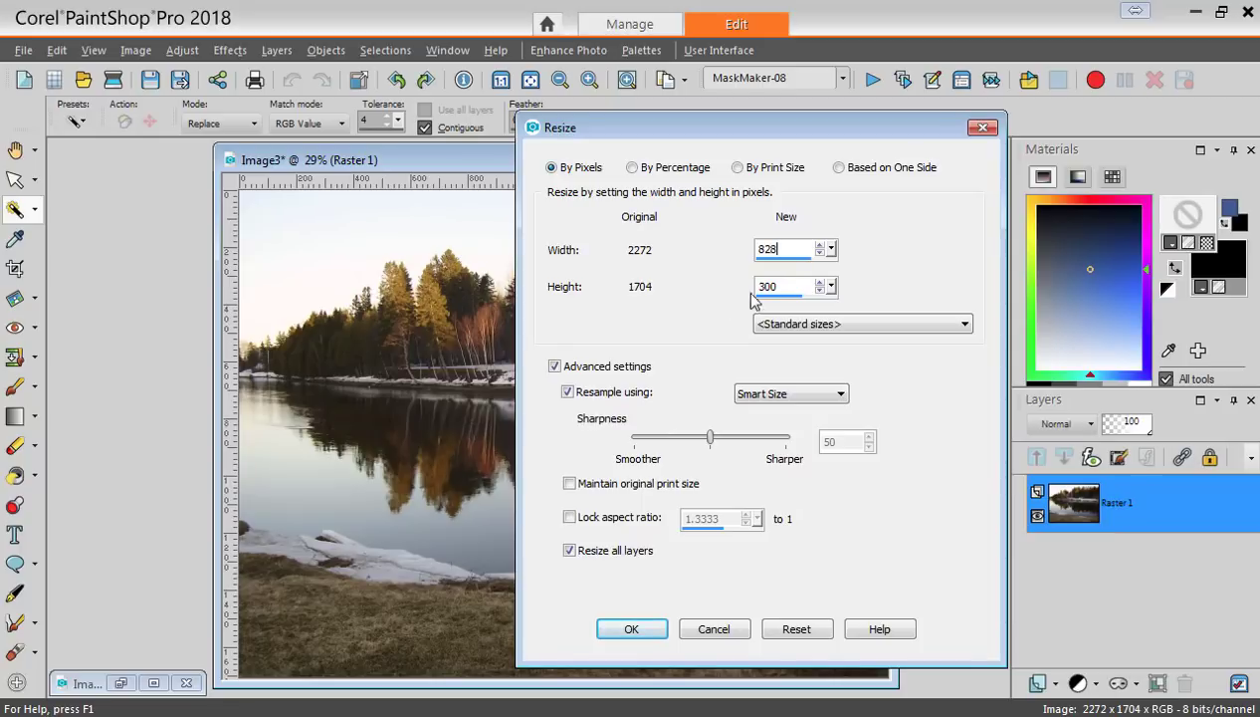
drag(777, 287, 756, 290)
text(315)
click(637, 628)
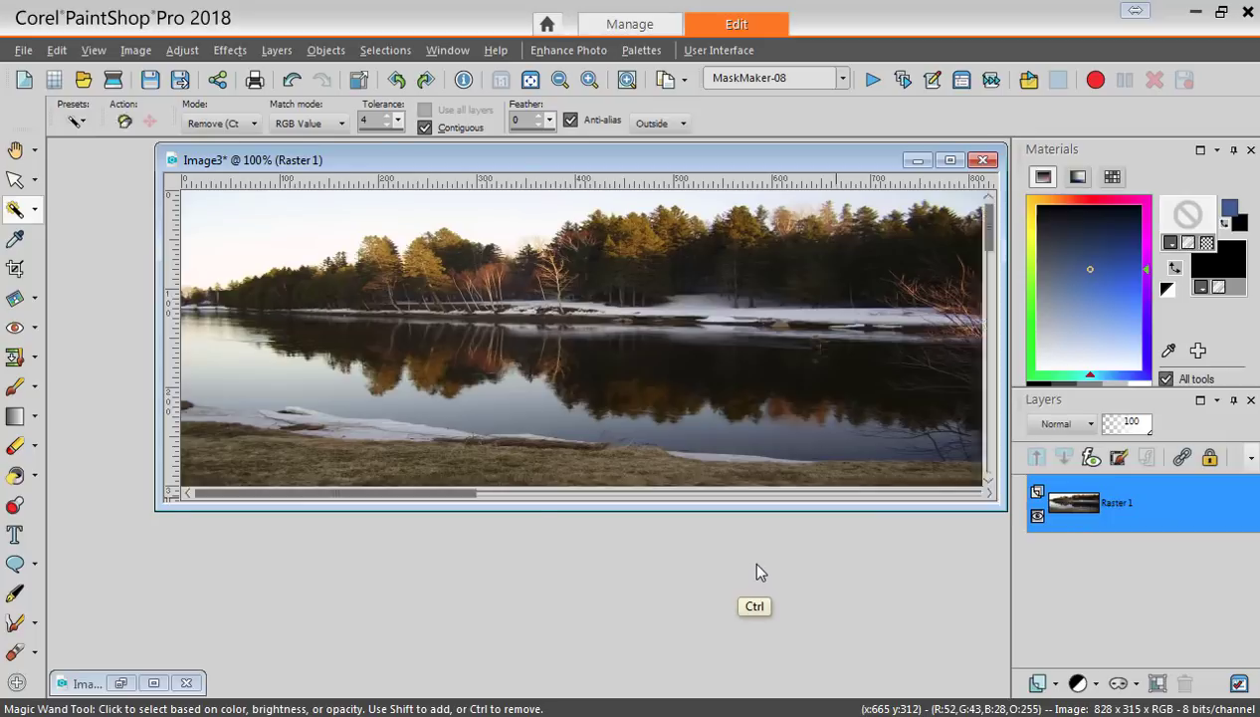
key(ctrl+z)
drag(673, 158, 745, 156)
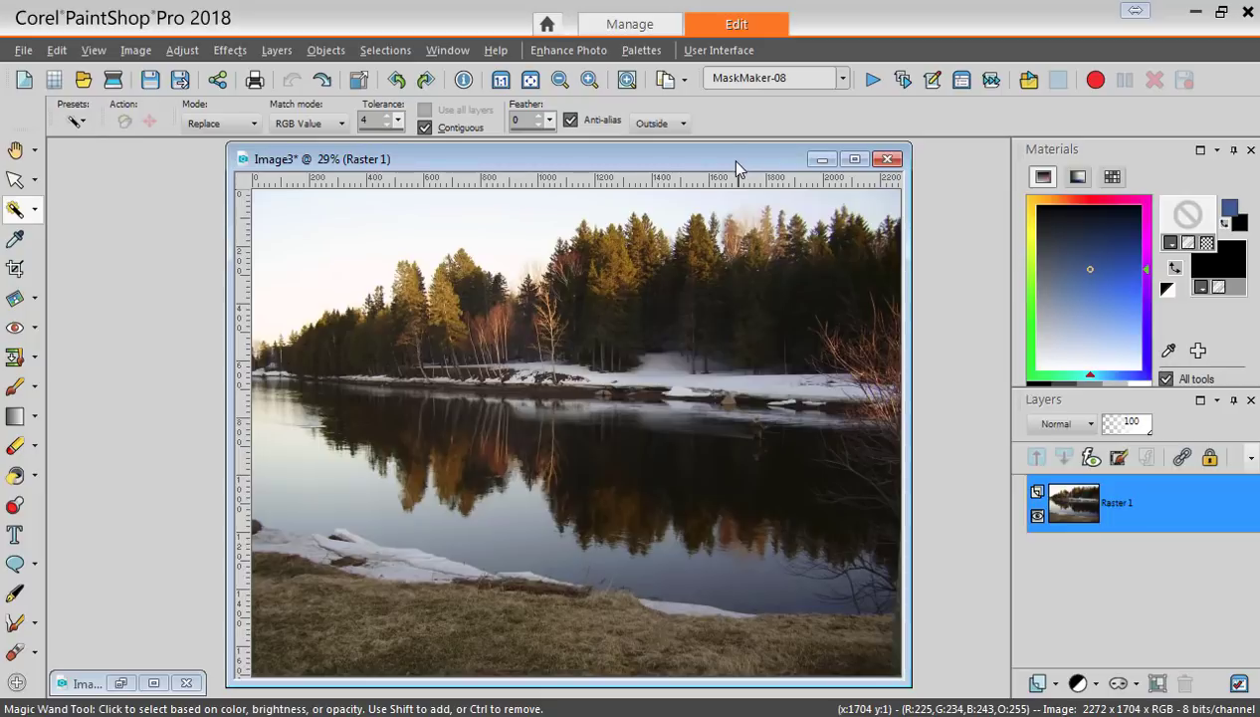
Resize Image3 with locked aspect ratio to a width of 828, giving 828 × 621 pixels
click(135, 50)
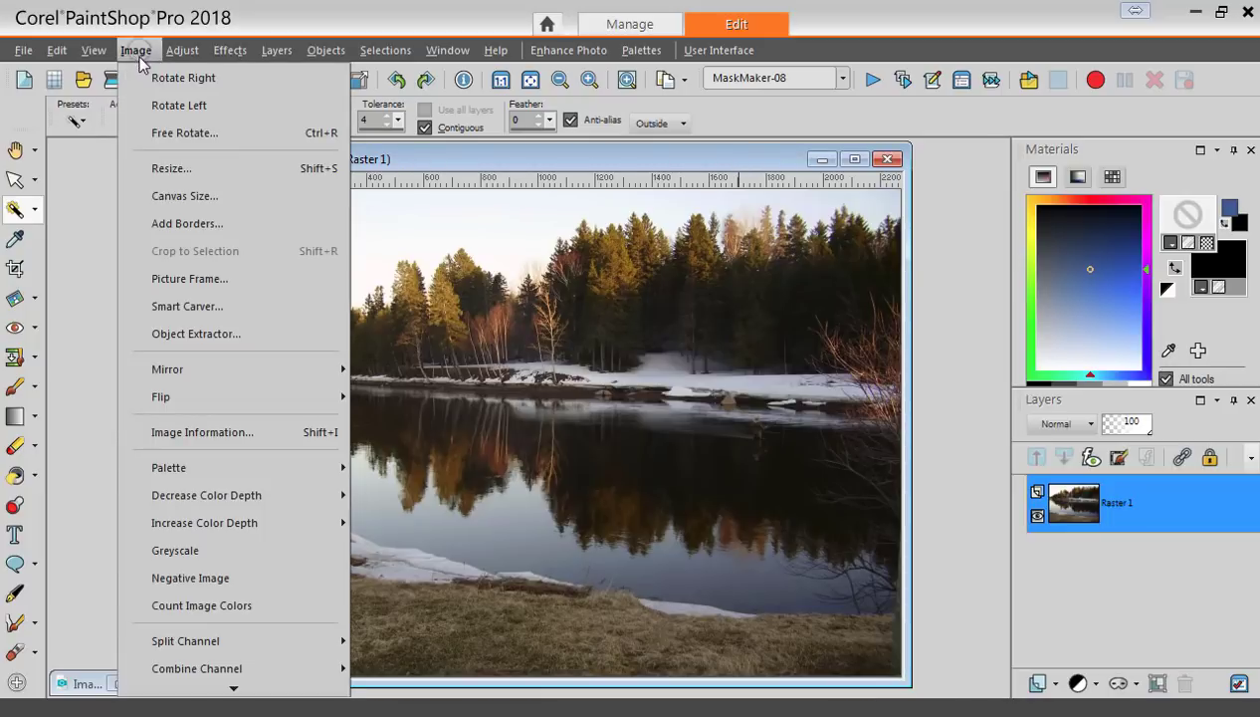
click(165, 169)
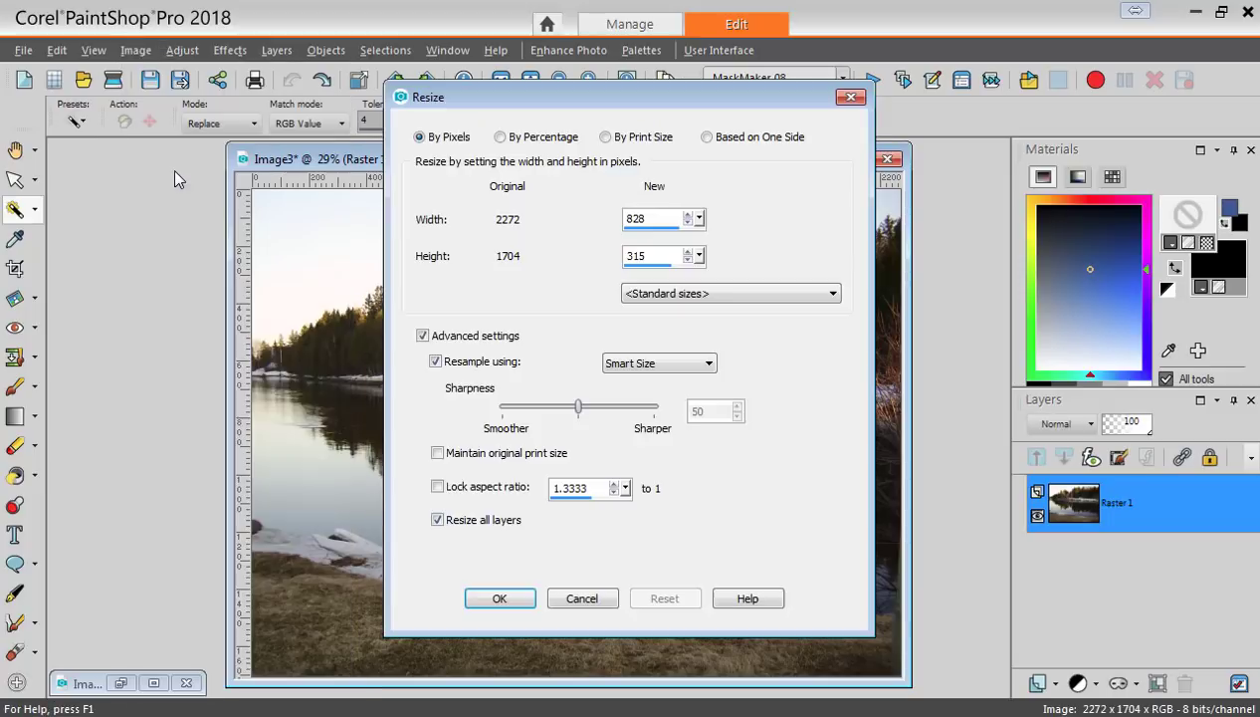
click(438, 488)
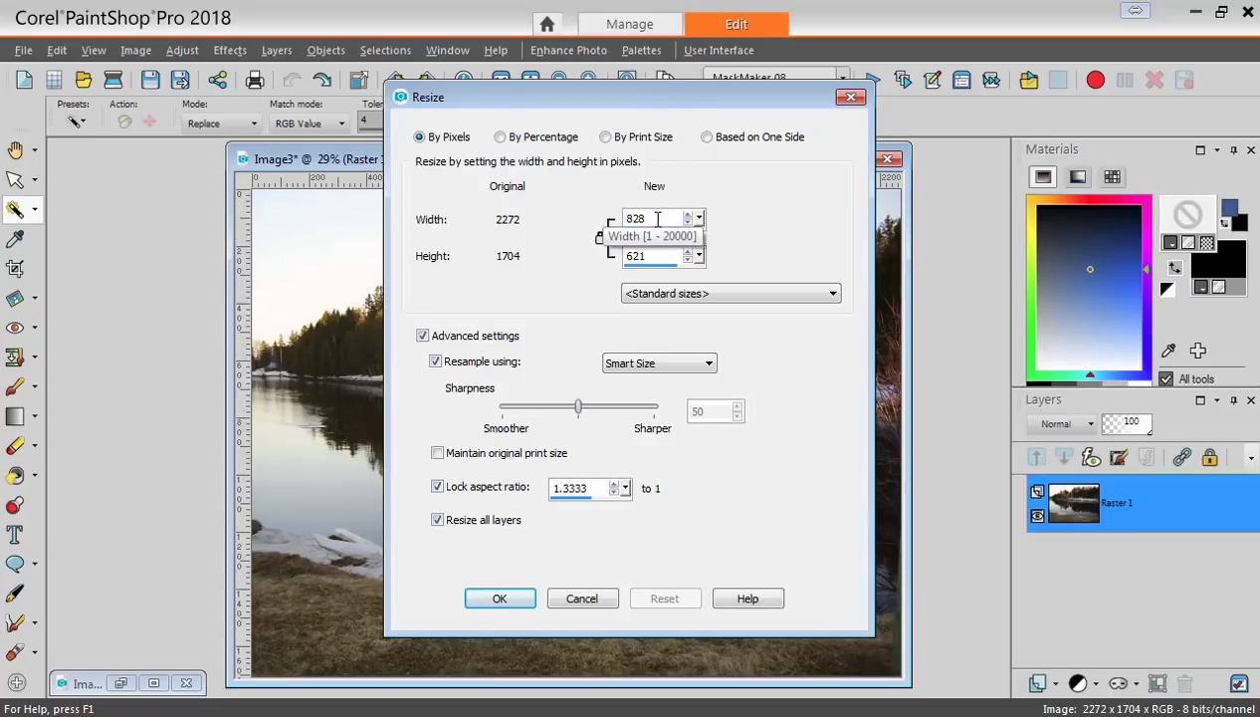
double_click(658, 219)
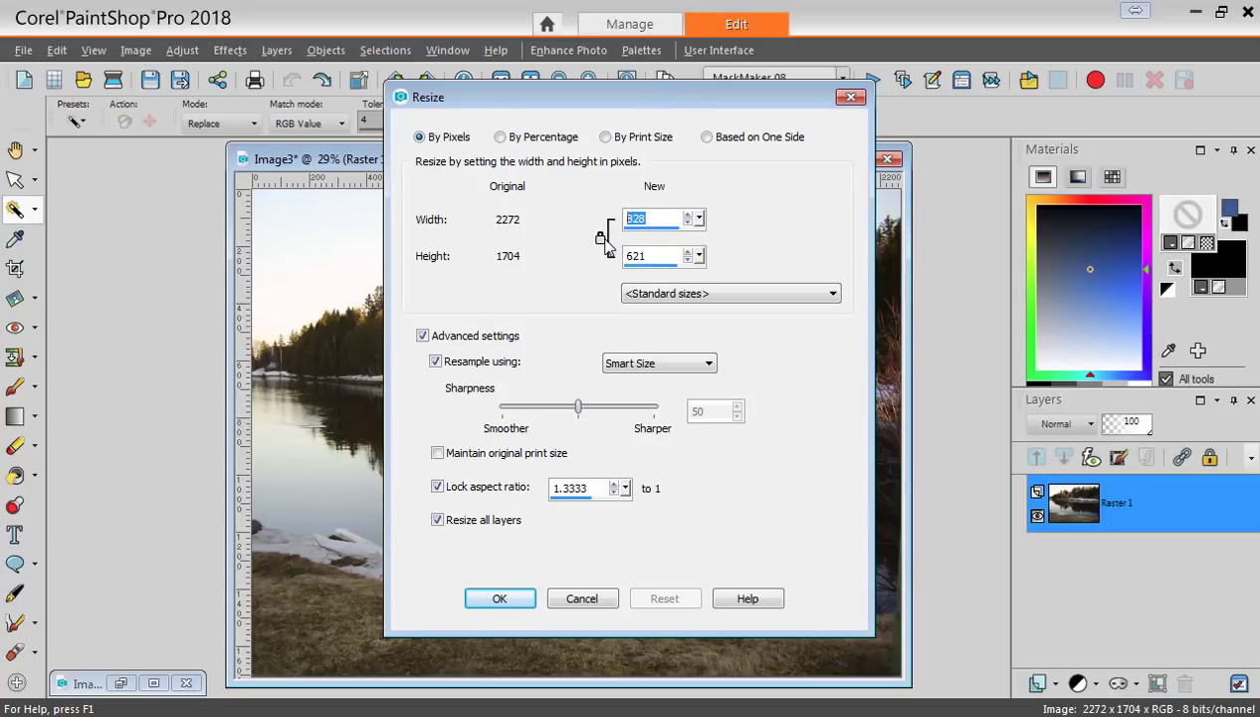
text(828)
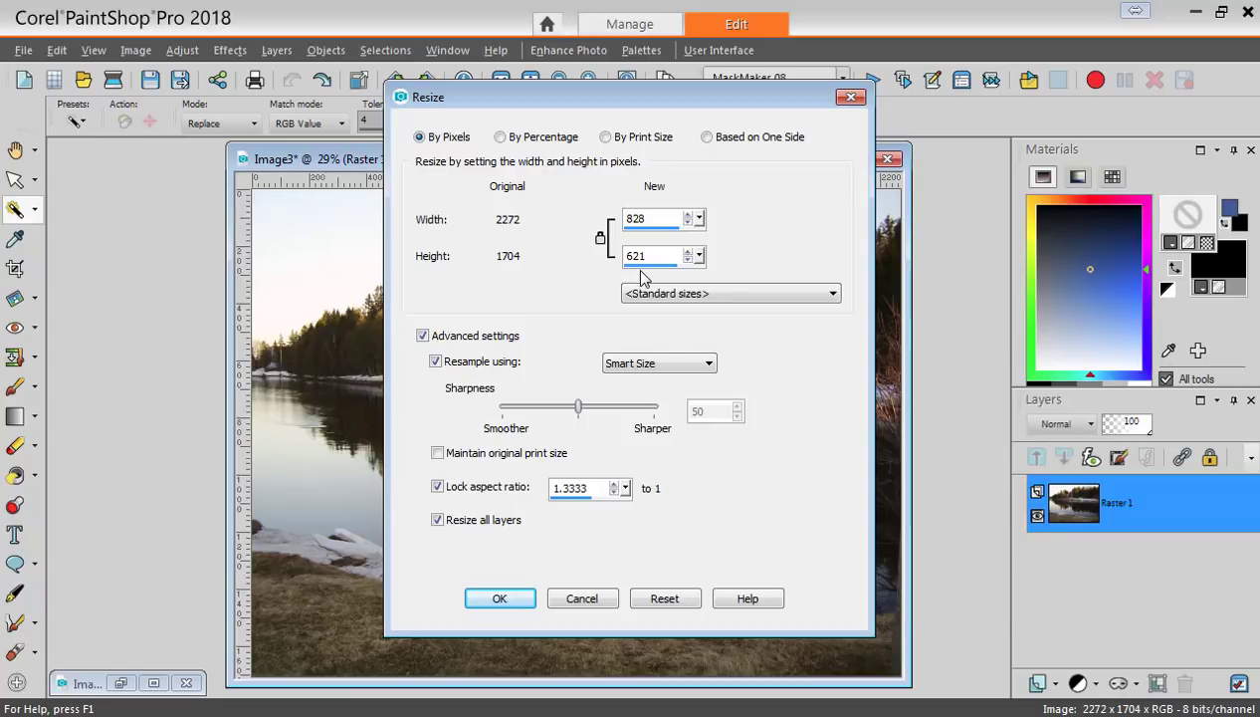
click(499, 600)
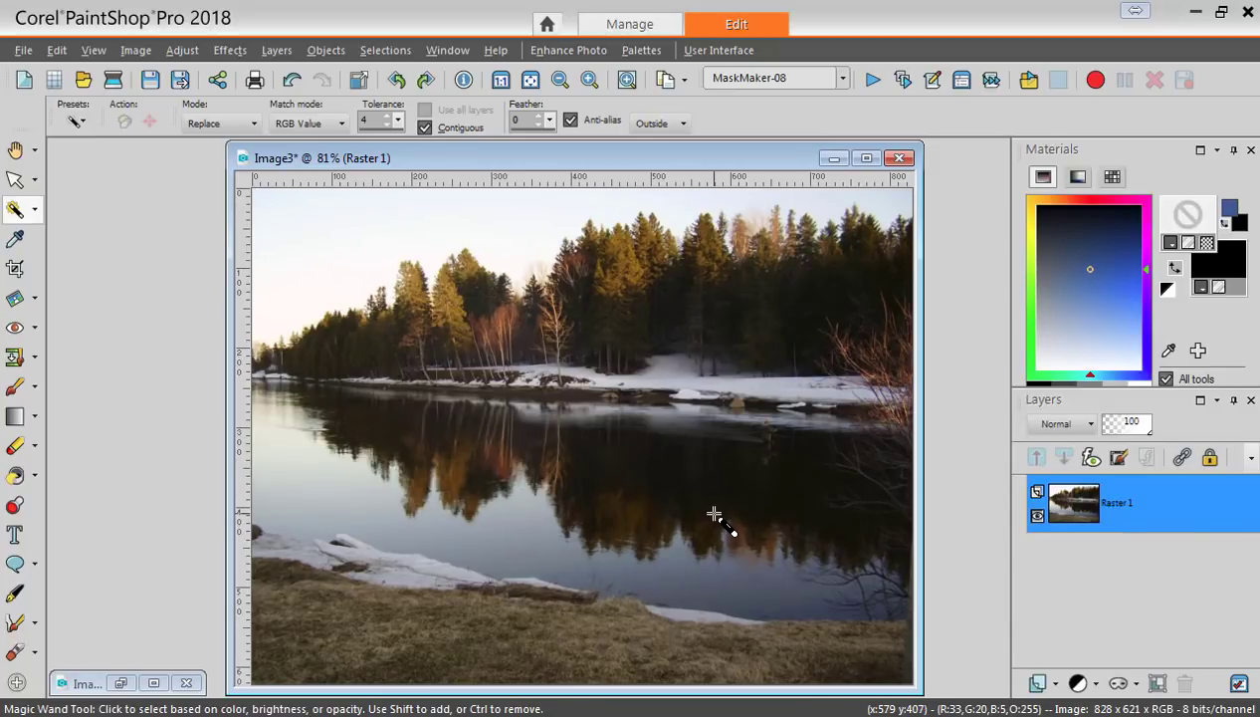
Create a custom rectangular selection with Top 0, Left 0, Right 828 and Bottom 315
click(35, 210)
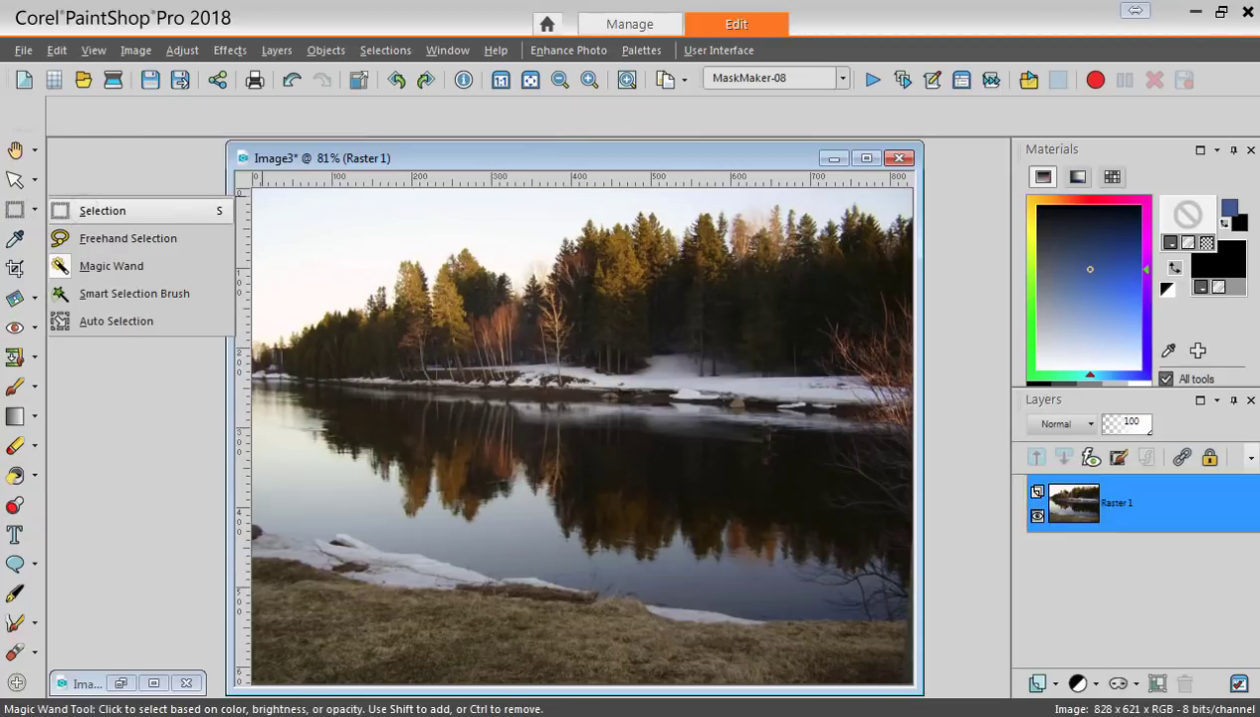
click(83, 210)
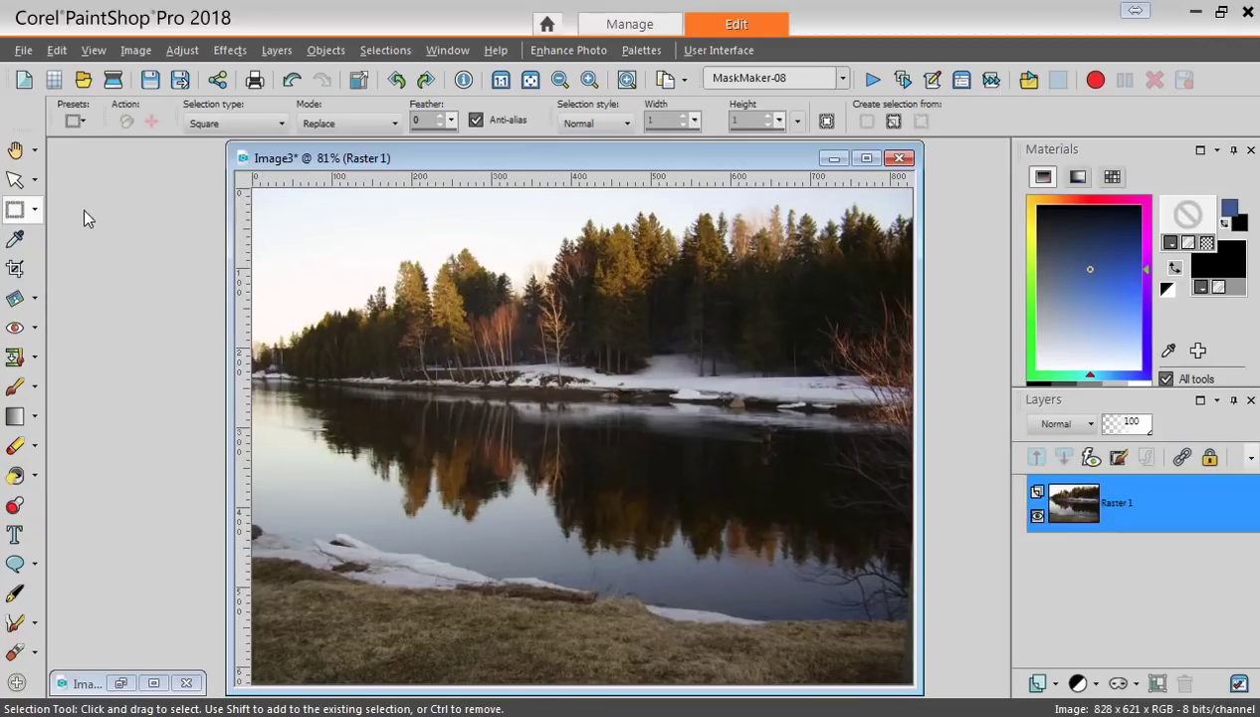
click(827, 120)
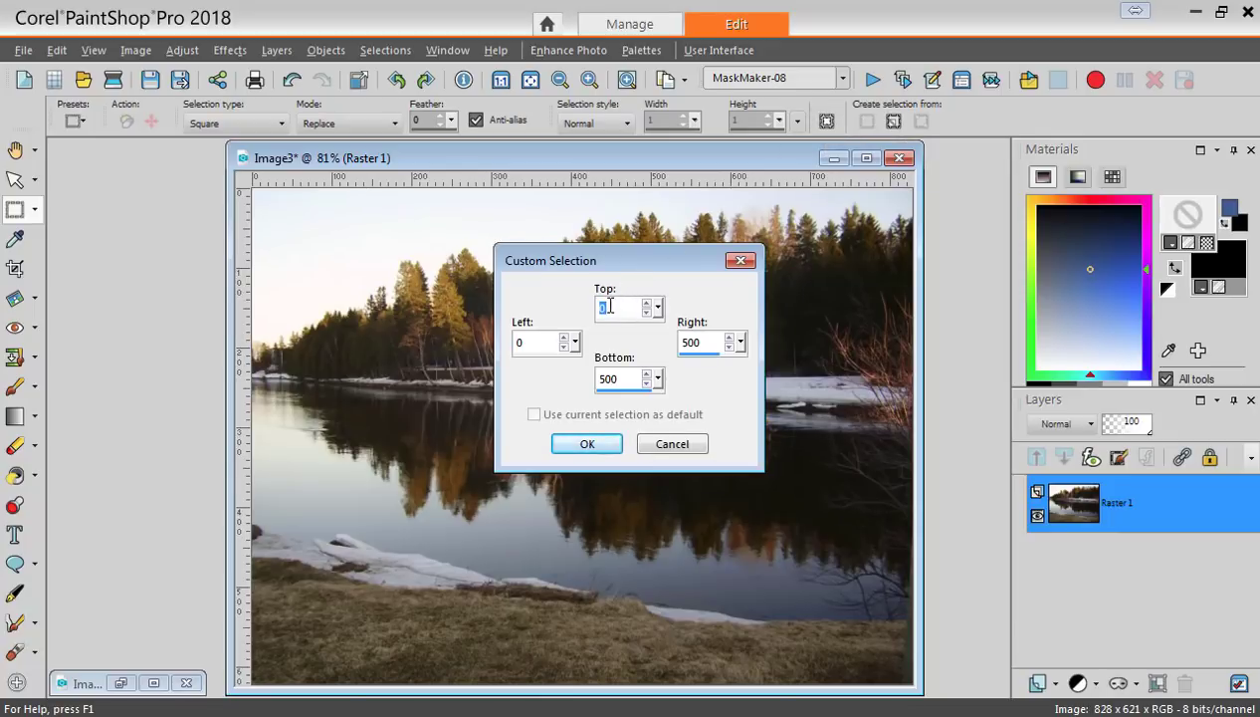
double_click(715, 348)
text(533)
double_click(710, 344)
double_click(611, 378)
text(315)
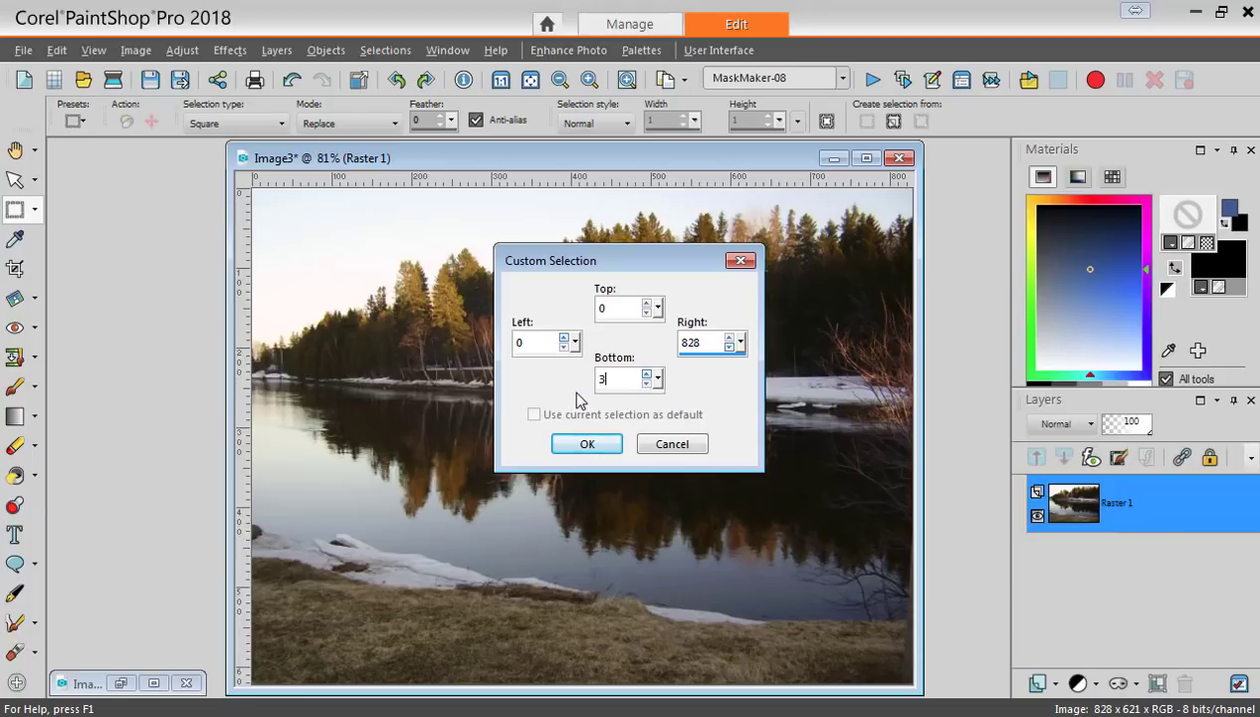
click(587, 445)
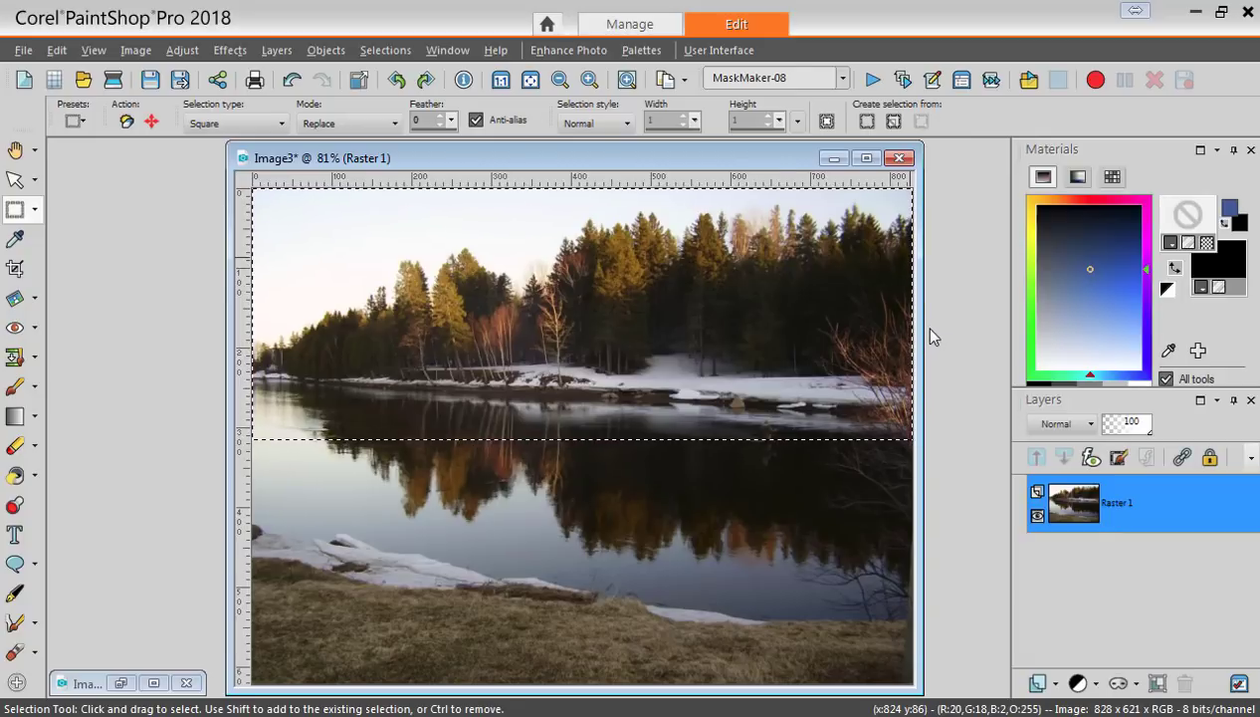
Move the 828×315 selection down over the treeline and reflection, then crop Image3 to it
click(34, 181)
click(82, 209)
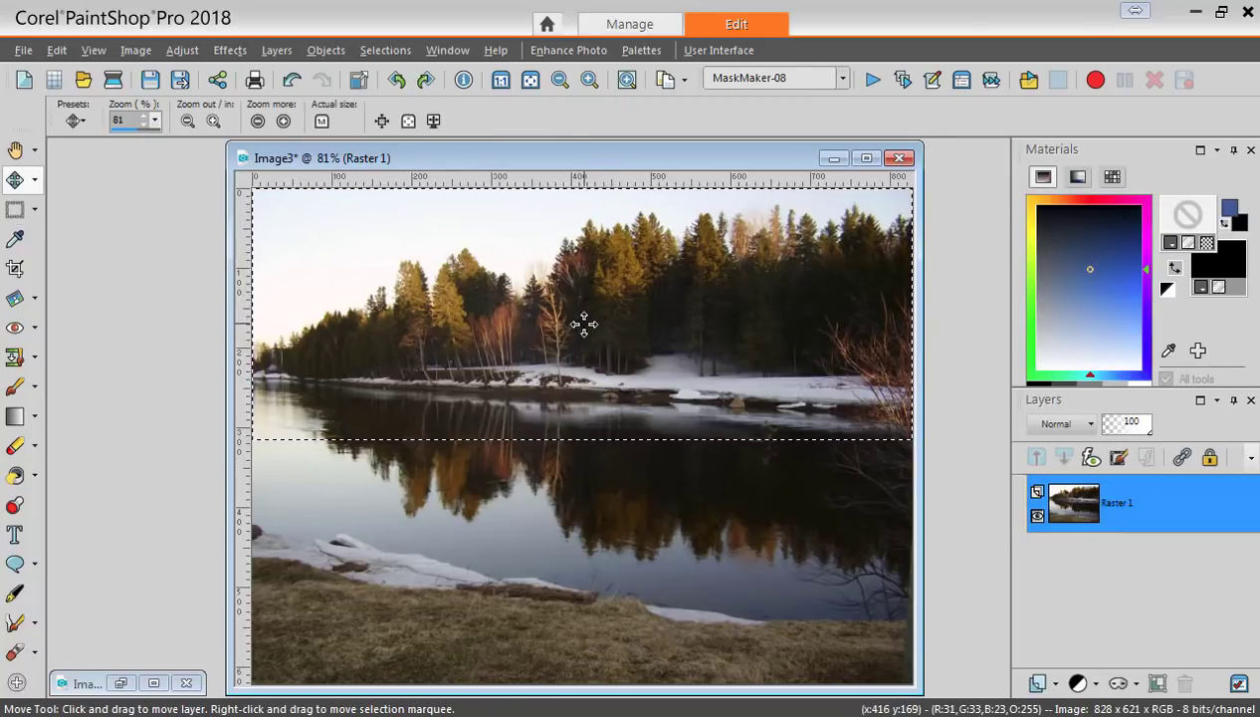
drag(580, 364, 577, 424)
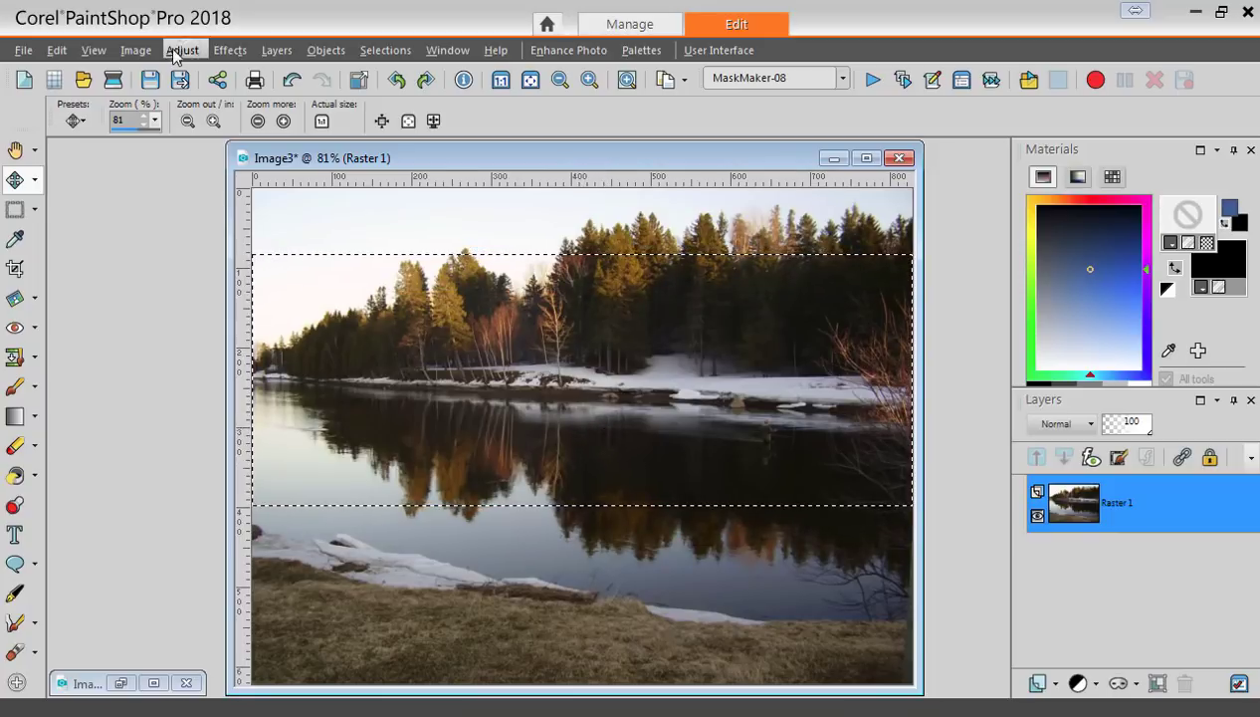
click(137, 50)
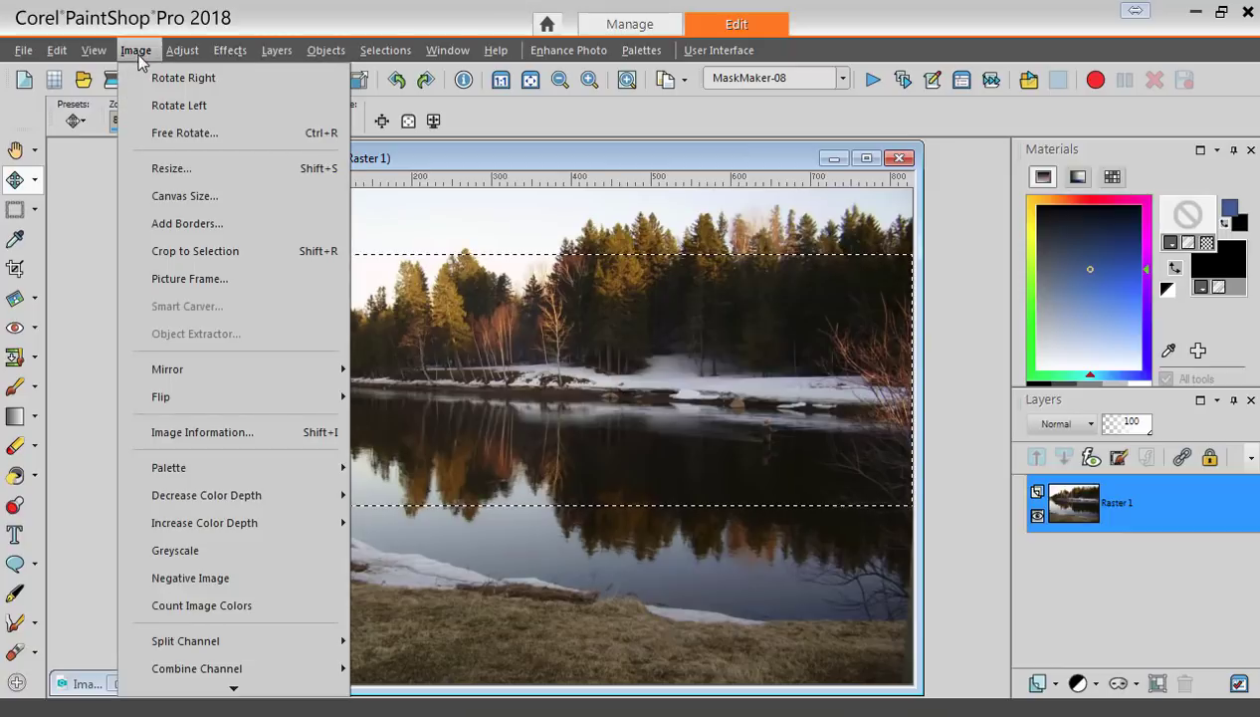
click(176, 258)
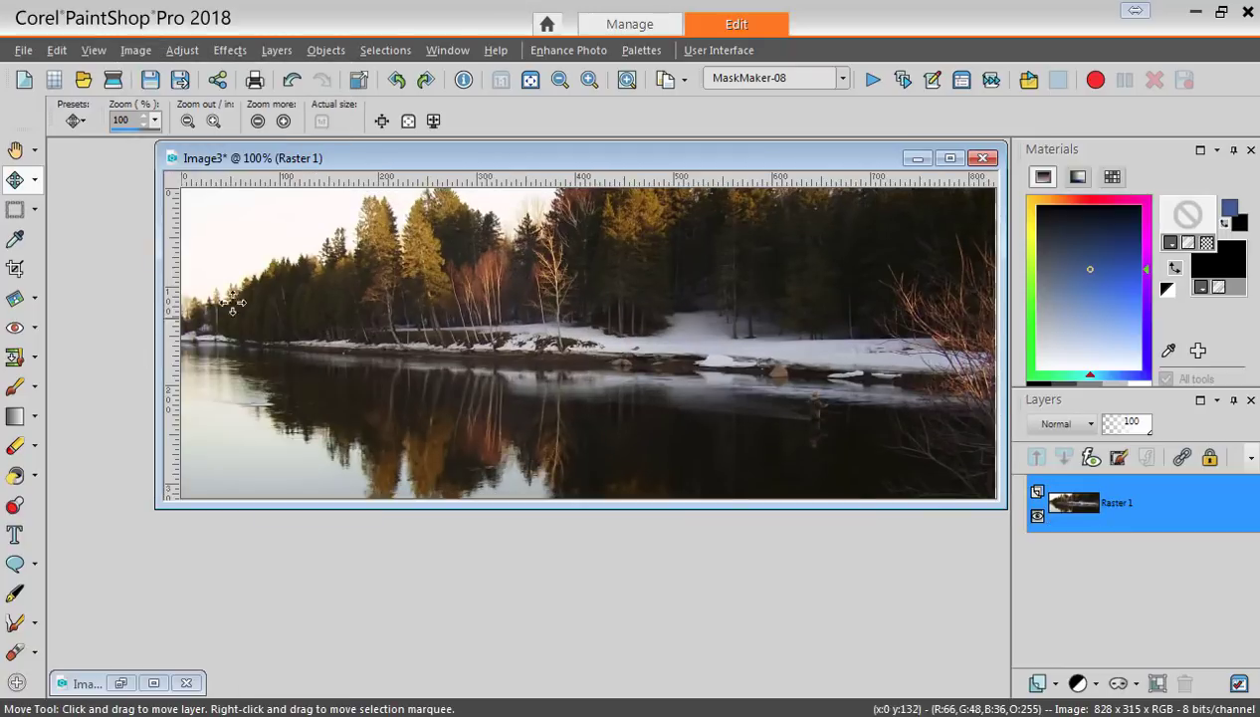
drag(758, 162, 704, 200)
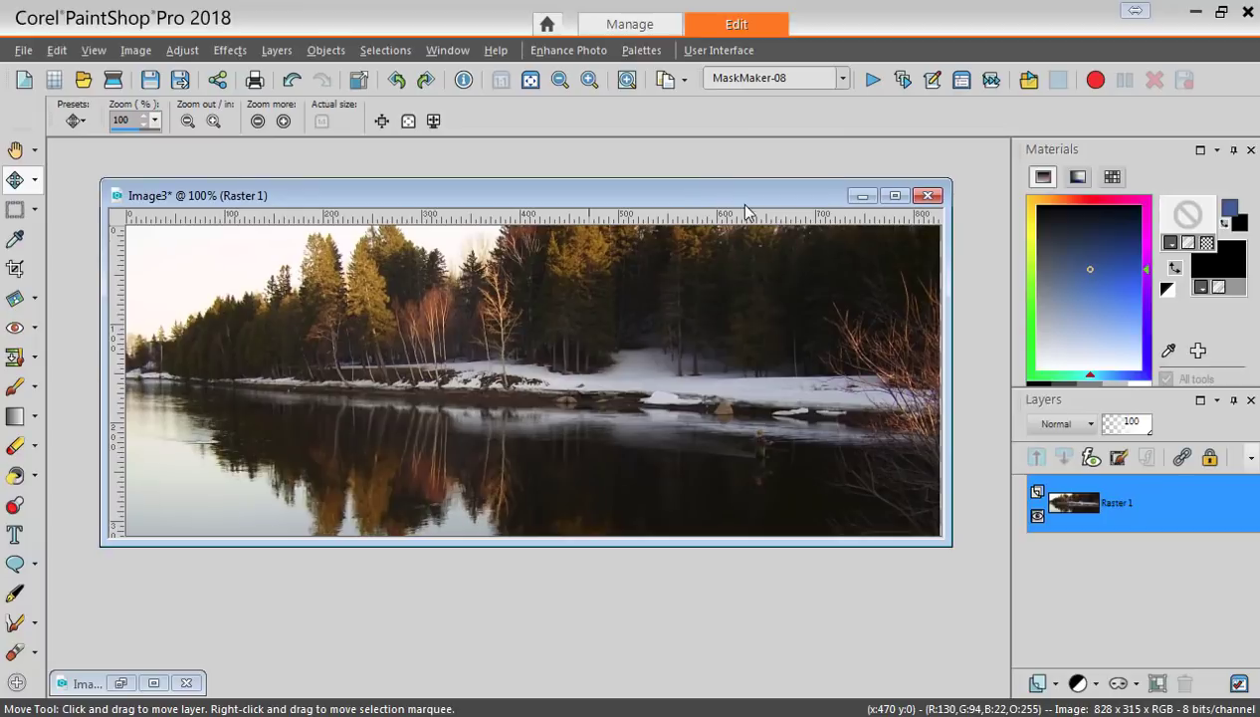